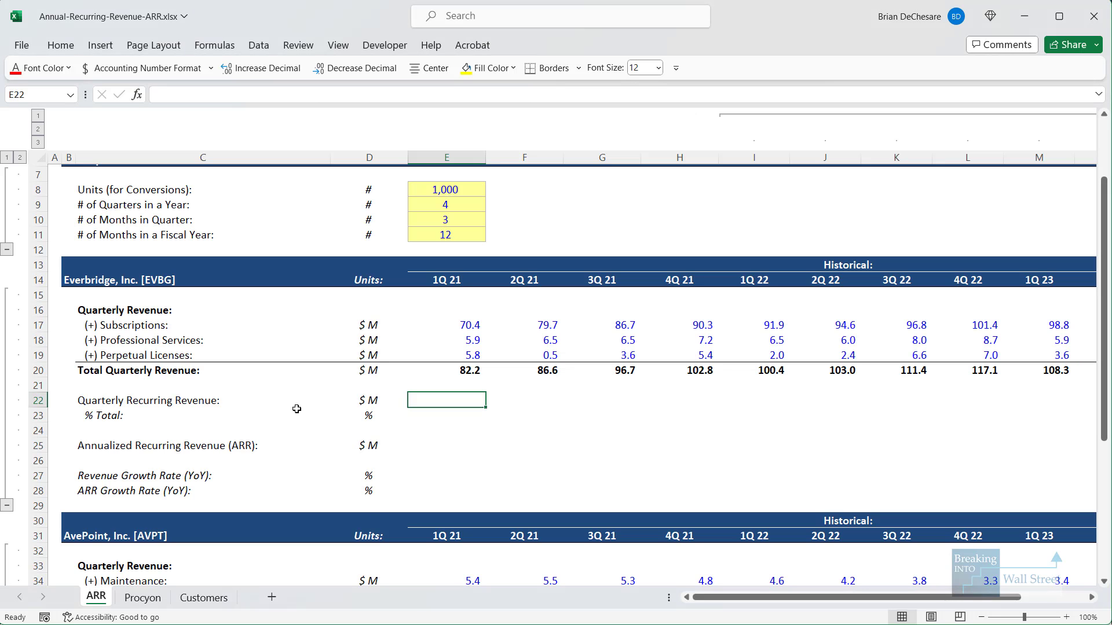
{"action": "left_click_drag", "start_coordinate": [58, 247], "coordinate": [457, 479]}
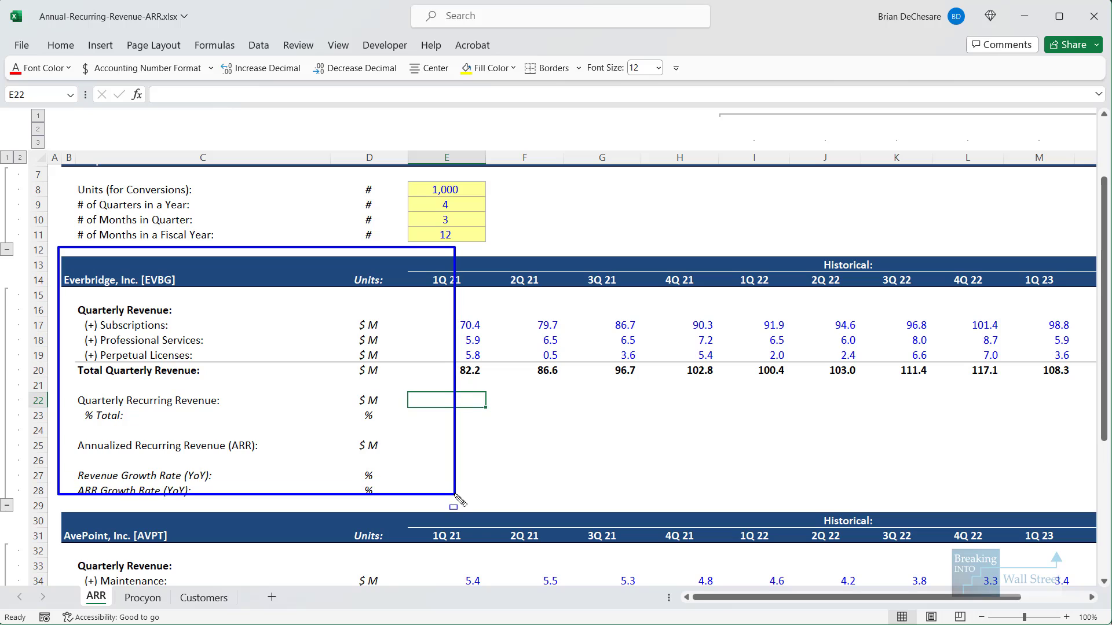
{"action": "key", "text": "Escape"}
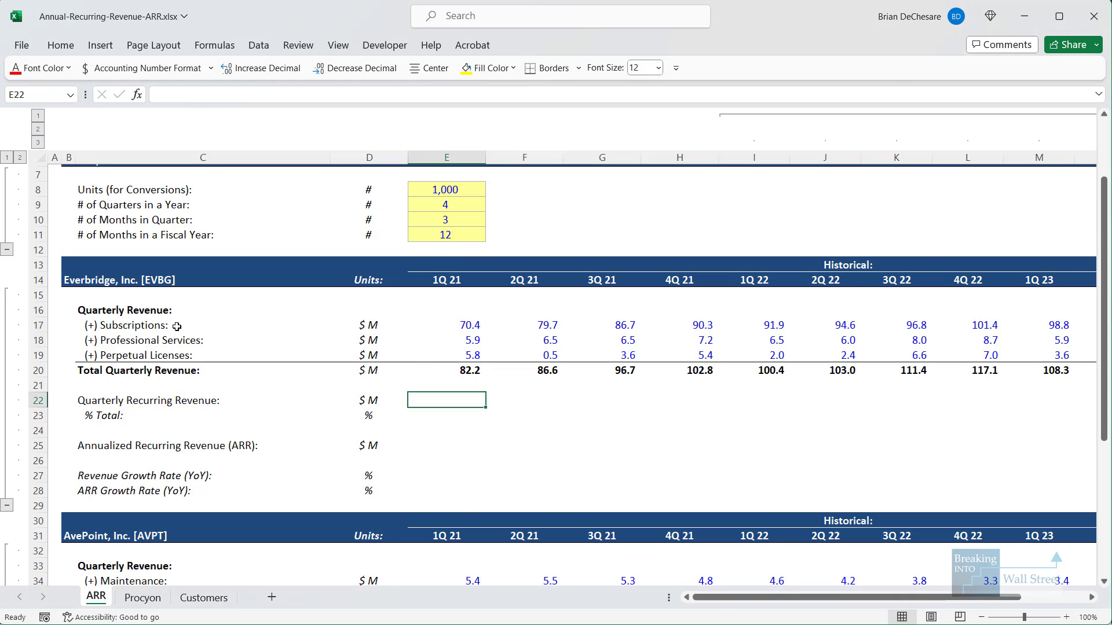
{"action": "mouse_move", "coordinate": [83, 308]}
{"action": "left_mouse_down"}
{"action": "mouse_move", "coordinate": [193, 343]}
{"action": "mouse_move", "coordinate": [218, 360]}
{"action": "mouse_move", "coordinate": [222, 383]}
{"action": "left_mouse_up"}
{"action": "key", "text": "Escape"}
Step: Link Everbridge's 1Q 21 Quarterly Recurring Revenue in E22 to its Subscriptions revenue with =E17
{"action": "type", "text": "="}
{"action": "key", "text": "Up"}
{"action": "key", "text": "Up"}
{"action": "key", "text": "Up"}
{"action": "key", "text": "Up"}
{"action": "key", "text": "Up"}
{"action": "key", "text": "ctrl+Return"}
Step: Calculate the 1Q 21 % Total in E23 as Quarterly Recurring Revenue divided by Total Quarterly Revenue, =E22/E20
{"action": "key", "text": "Down"}
{"action": "type", "text": "="}
{"action": "key", "text": "Up"}
{"action": "type", "text": "/"}
{"action": "key", "text": "Up"}
{"action": "key", "text": "Up"}
{"action": "key", "text": "Up"}
{"action": "key", "text": "ctrl+Return"}
Step: Calculate Everbridge's 1Q 21 Annualized Recurring Revenue in E25 with =E22*Quarters_in_Year
{"action": "key", "text": "Up"}
{"action": "key", "text": "shift+space"}
{"action": "key", "text": "Down"}
{"action": "key", "text": "Down"}
{"action": "key", "text": "Down"}
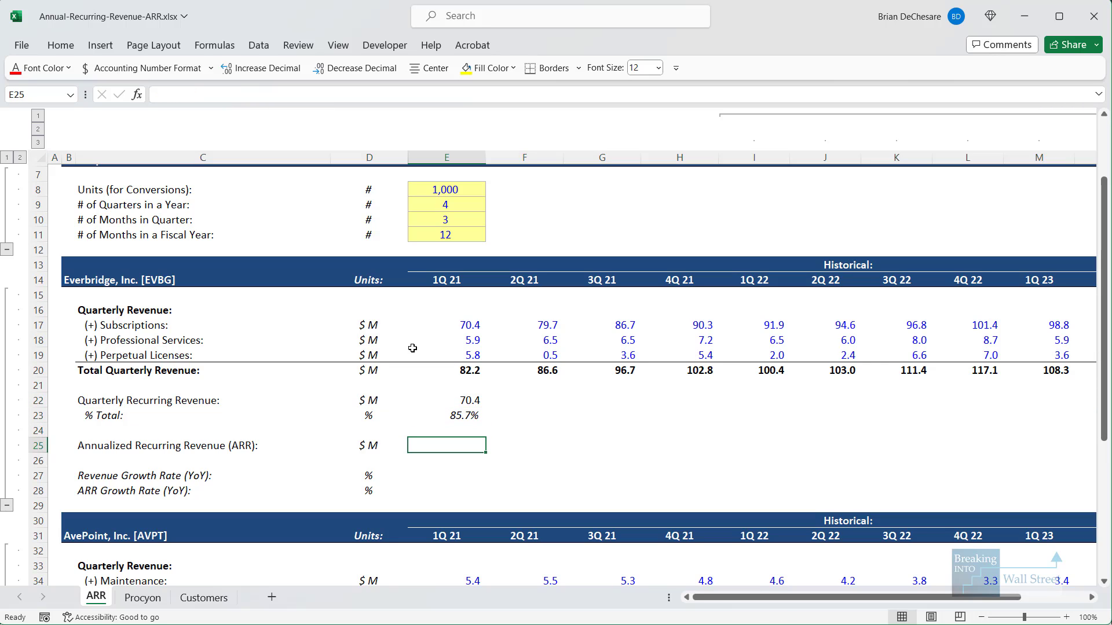
{"action": "type", "text": "="}
{"action": "key", "text": "Up"}
{"action": "key", "text": "Up"}
{"action": "key", "text": "Up"}
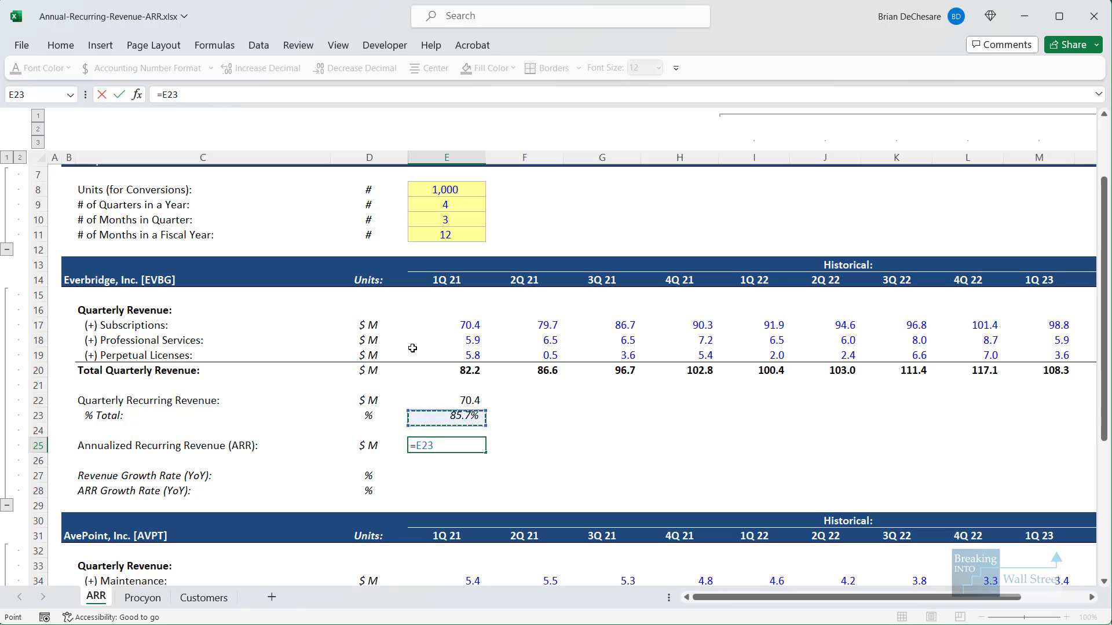
{"action": "type", "text": "*"}
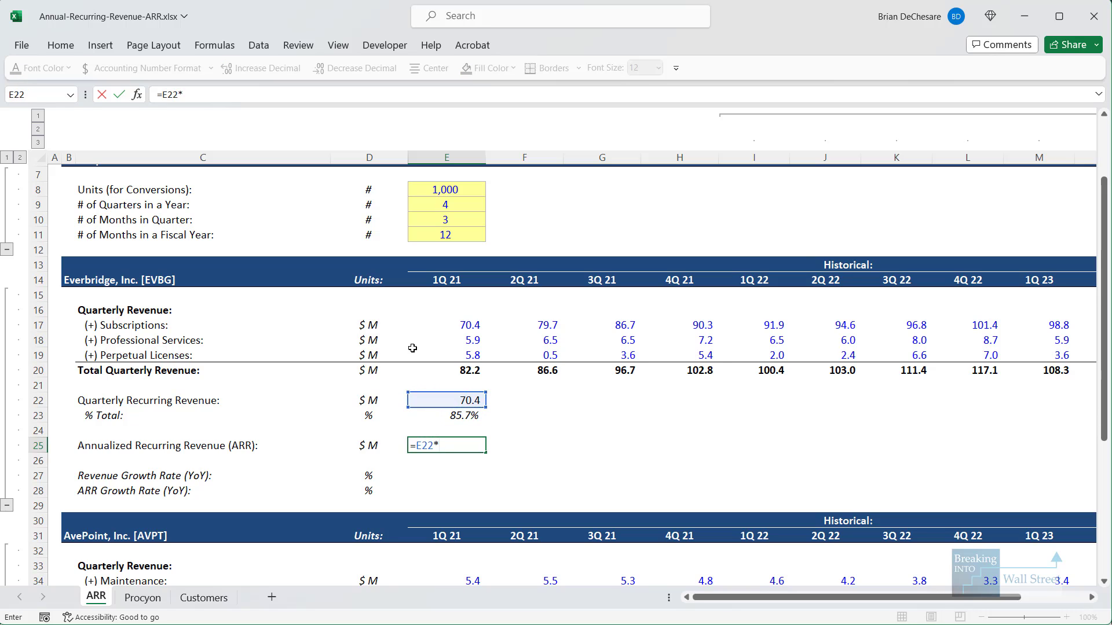
{"action": "left_click", "coordinate": [463, 204]}
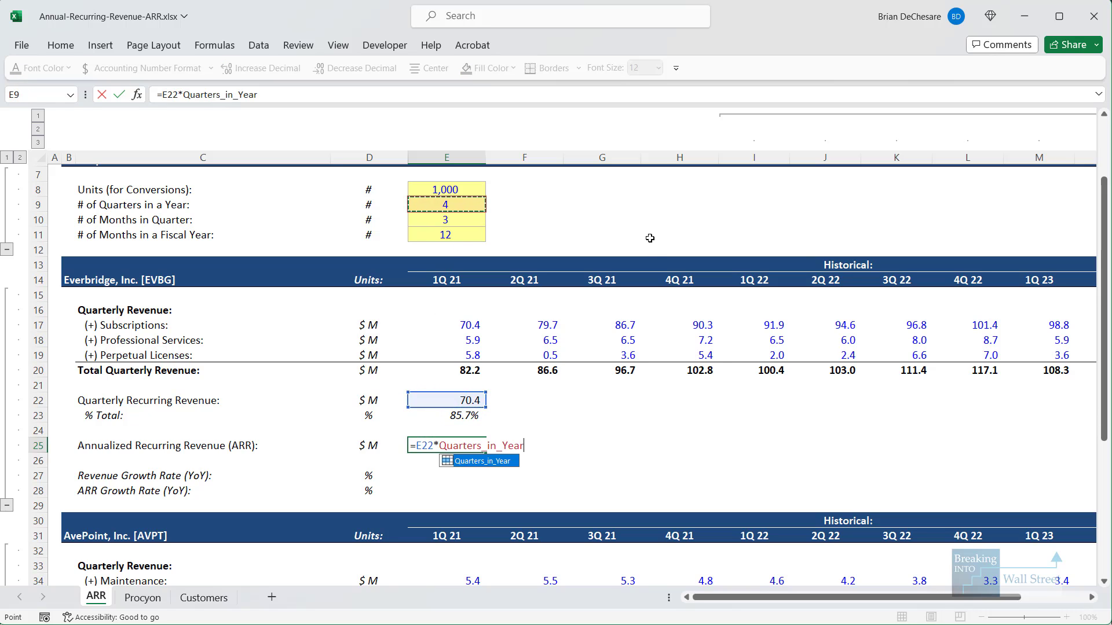
{"action": "key", "text": "ctrl+Return"}
Step: Copy the recurring revenue, % Total and ARR formulas in E22:E25 across all Everbridge quarters through 2Q 23
{"action": "key", "text": "Up"}
{"action": "key", "text": "Up"}
{"action": "key", "text": "Up"}
{"action": "key", "text": "shift+Down"}
{"action": "key", "text": "shift+Down"}
{"action": "key", "text": "shift+Down"}
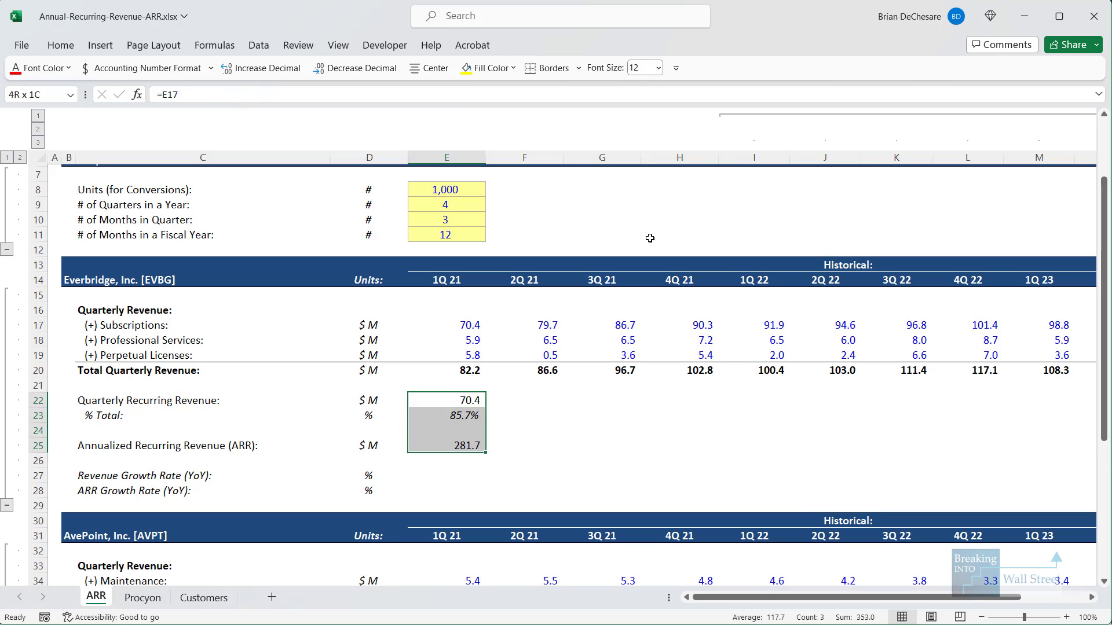
{"action": "key", "text": "ctrl+c"}
{"action": "key", "text": "shift+Right"}
{"action": "key", "text": "shift+Right"}
{"action": "key", "text": "shift+Right"}
{"action": "key", "text": "shift+Right"}
{"action": "key", "text": "shift+Right"}
{"action": "key", "text": "shift+Right"}
{"action": "key", "text": "shift+Right"}
{"action": "scroll", "coordinate": [650, 238], "scroll_direction": "right", "scroll_amount": 5}
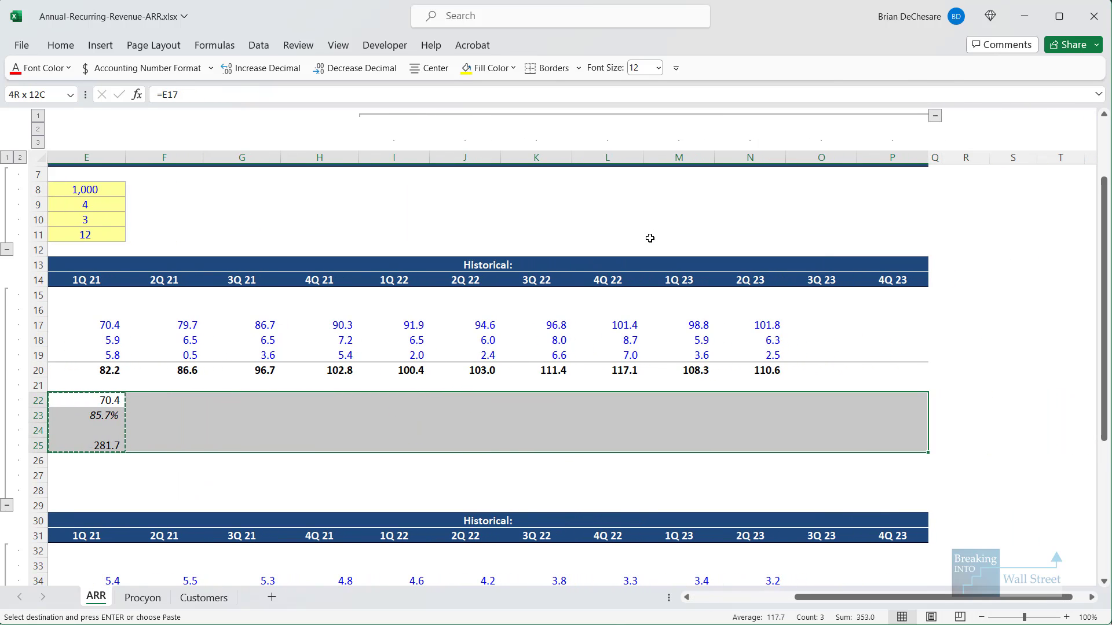
{"action": "key", "text": "shift+Right"}
{"action": "key", "text": "alt+e"}
{"action": "key", "text": "s"}
{"action": "key", "text": "r"}
{"action": "key", "text": "Return"}
{"action": "key", "text": "Escape"}
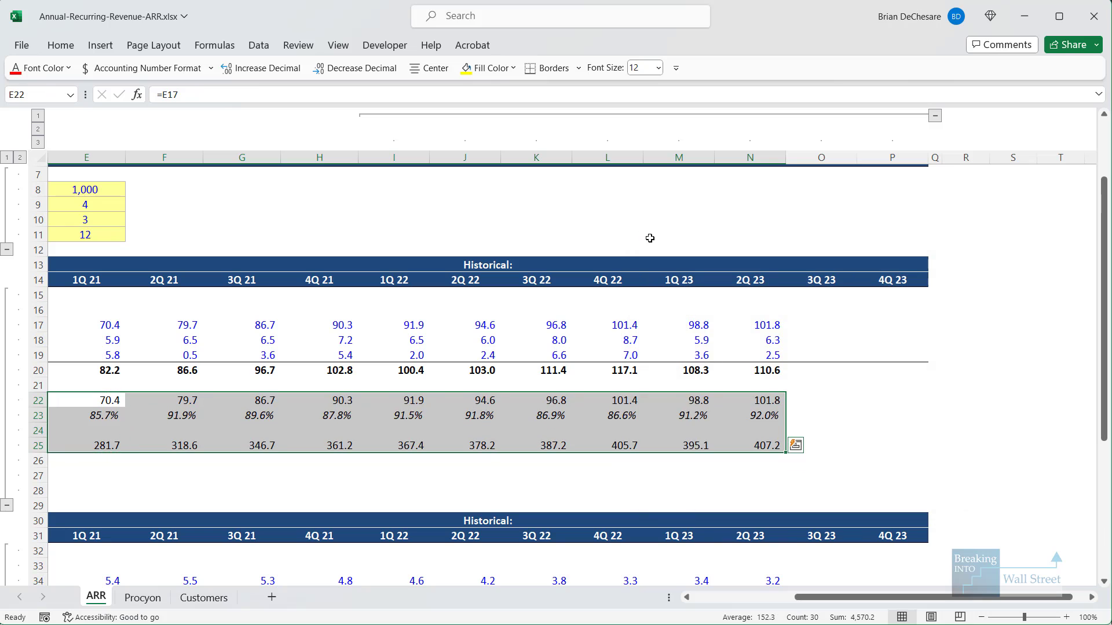
Step: Calculate Everbridge's year-over-year revenue growth rate for 1Q 22 in I27 with =I20/E20-1
{"action": "key", "text": "Right"}
{"action": "key", "text": "ctrl+Left"}
{"action": "key", "text": "Down"}
{"action": "key", "text": "Down"}
{"action": "key", "text": "Down"}
{"action": "key", "text": "Right"}
{"action": "key", "text": "Right"}
{"action": "key", "text": "Right"}
{"action": "key", "text": "Down"}
{"action": "key", "text": "Right"}
{"action": "key", "text": "Down"}
{"action": "key", "text": "Right"}
{"action": "key", "text": "Right"}
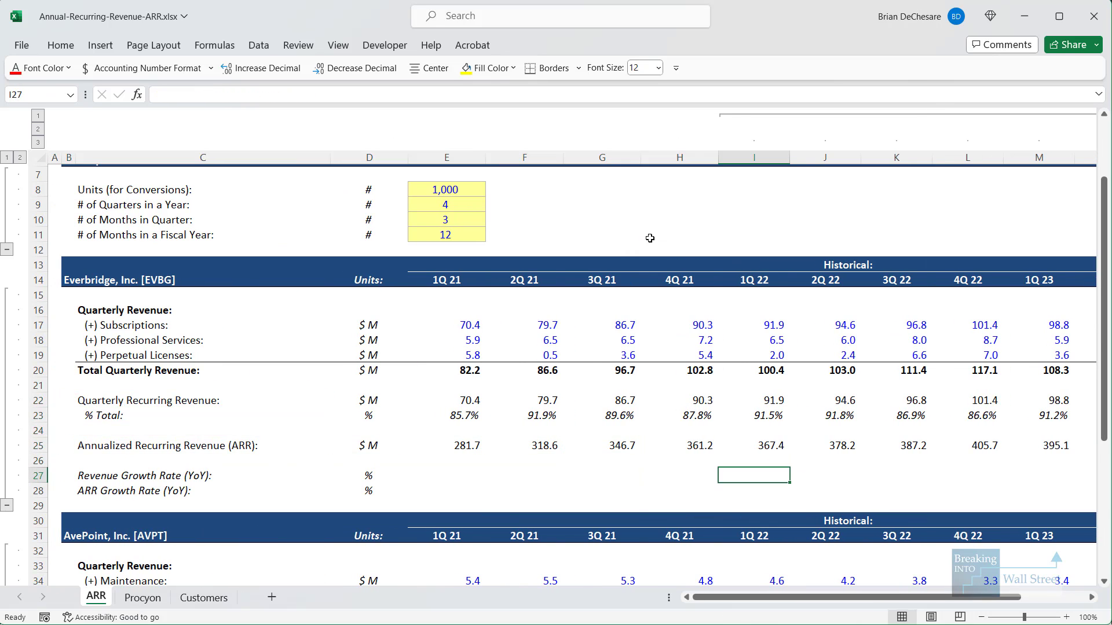
{"action": "type", "text": "="}
{"action": "key", "text": "Up"}
{"action": "key", "text": "Up"}
{"action": "key", "text": "Up"}
{"action": "key", "text": "Up"}
{"action": "key", "text": "Up"}
{"action": "key", "text": "Up"}
{"action": "key", "text": "Up"}
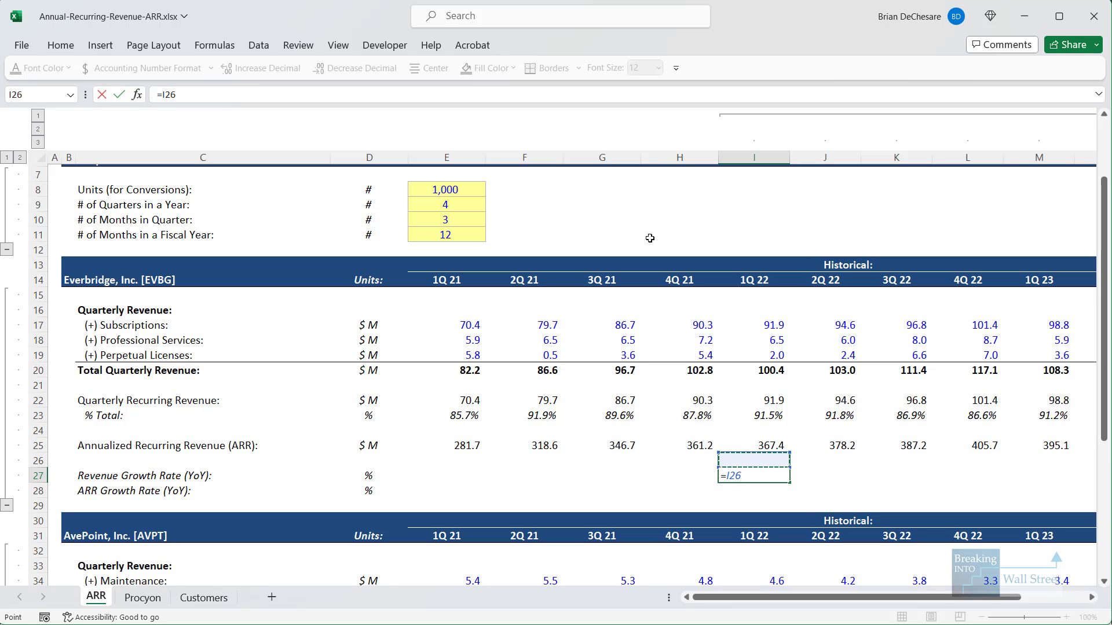
{"action": "type", "text": "/"}
{"action": "key", "text": "Left"}
{"action": "key", "text": "Left"}
{"action": "key", "text": "Left"}
{"action": "key", "text": "Left"}
{"action": "key", "text": "Up"}
{"action": "key", "text": "Up"}
{"action": "key", "text": "Up"}
{"action": "key", "text": "Up"}
{"action": "key", "text": "Up"}
{"action": "key", "text": "Up"}
{"action": "key", "text": "Up"}
{"action": "type", "text": "-1"}
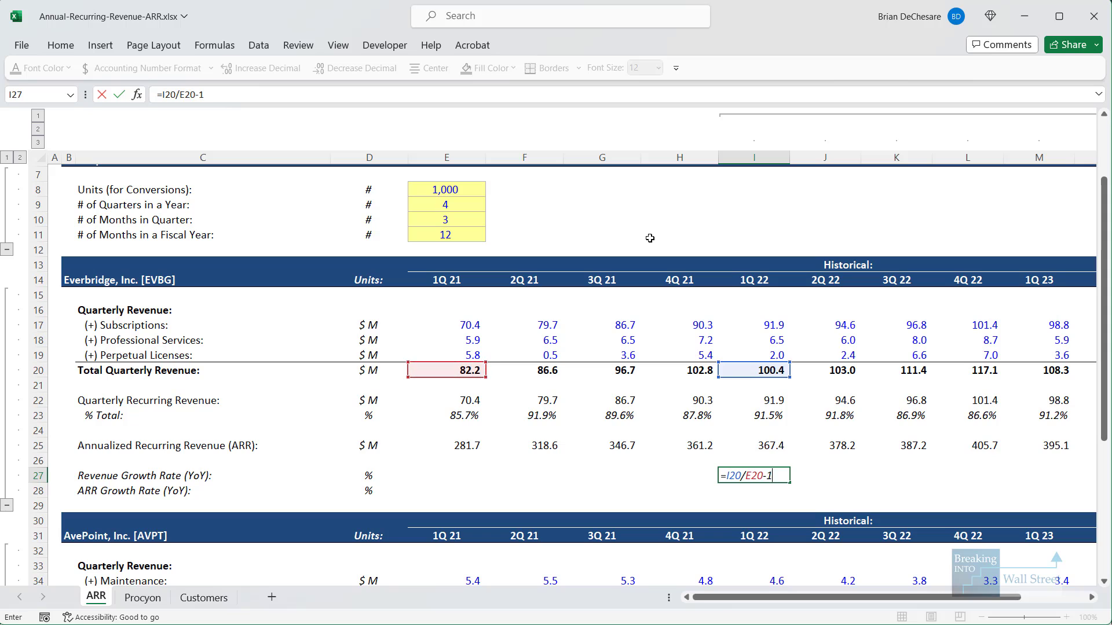
{"action": "key", "text": "Return"}
Step: Calculate Everbridge's year-over-year ARR growth rate for 1Q 22 in I28 with =I25/E25-1
{"action": "type", "text": "="}
{"action": "key", "text": "Up"}
{"action": "key", "text": "Up"}
{"action": "key", "text": "Up"}
{"action": "type", "text": "/"}
{"action": "key", "text": "Left"}
{"action": "key", "text": "Left"}
{"action": "key", "text": "Left"}
{"action": "key", "text": "Left"}
{"action": "key", "text": "Left"}
{"action": "key", "text": "Right"}
{"action": "key", "text": "Up"}
{"action": "key", "text": "Up"}
{"action": "key", "text": "Up"}
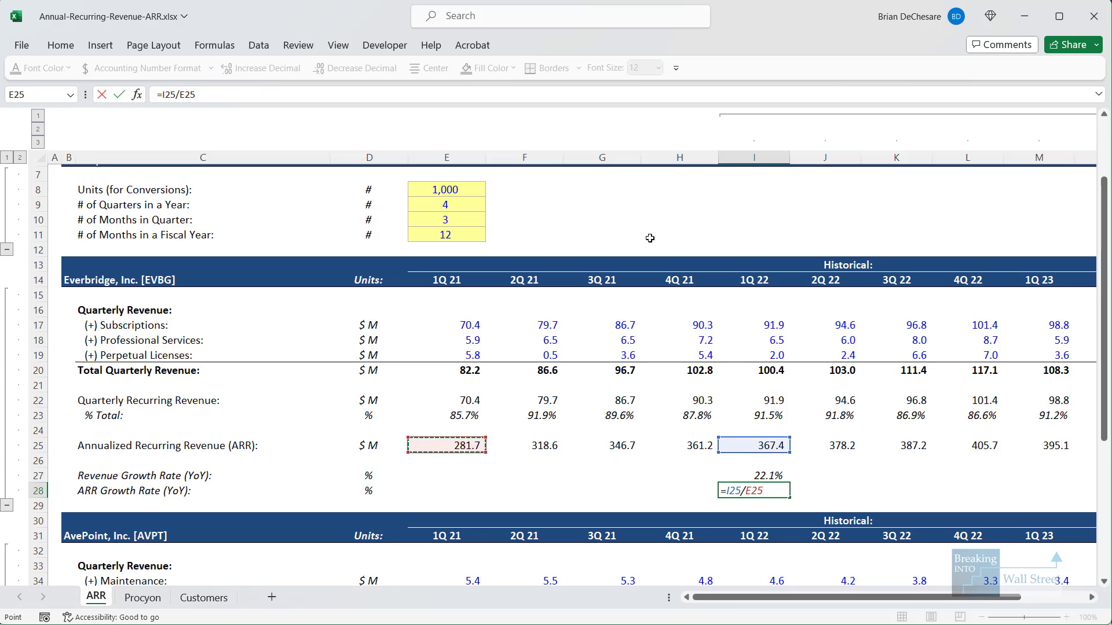
{"action": "type", "text": "-"}
{"action": "key", "text": "Return"}
Step: Copy the revenue and ARR growth rate formulas in I27:I28 across through 2Q 23
{"action": "key", "text": "Up"}
{"action": "key", "text": "Up"}
{"action": "key", "text": "shift+Down"}
{"action": "key", "text": "ctrl+c"}
{"action": "key", "text": "shift+Right"}
{"action": "key", "text": "shift+Right"}
{"action": "key", "text": "shift+Right"}
{"action": "key", "text": "shift+Right"}
{"action": "key", "text": "shift+Right"}
{"action": "key", "text": "shift+Right"}
{"action": "key", "text": "shift+Left"}
{"action": "key", "text": "ctrl+v"}
{"action": "key", "text": "Escape"}
{"action": "scroll", "coordinate": [579, 243], "scroll_direction": "down", "scroll_amount": 1}
{"action": "mouse_move", "coordinate": [435, 415]}
{"action": "left_mouse_down"}
{"action": "mouse_move", "coordinate": [869, 471]}
{"action": "mouse_move", "coordinate": [908, 463]}
{"action": "left_mouse_up"}
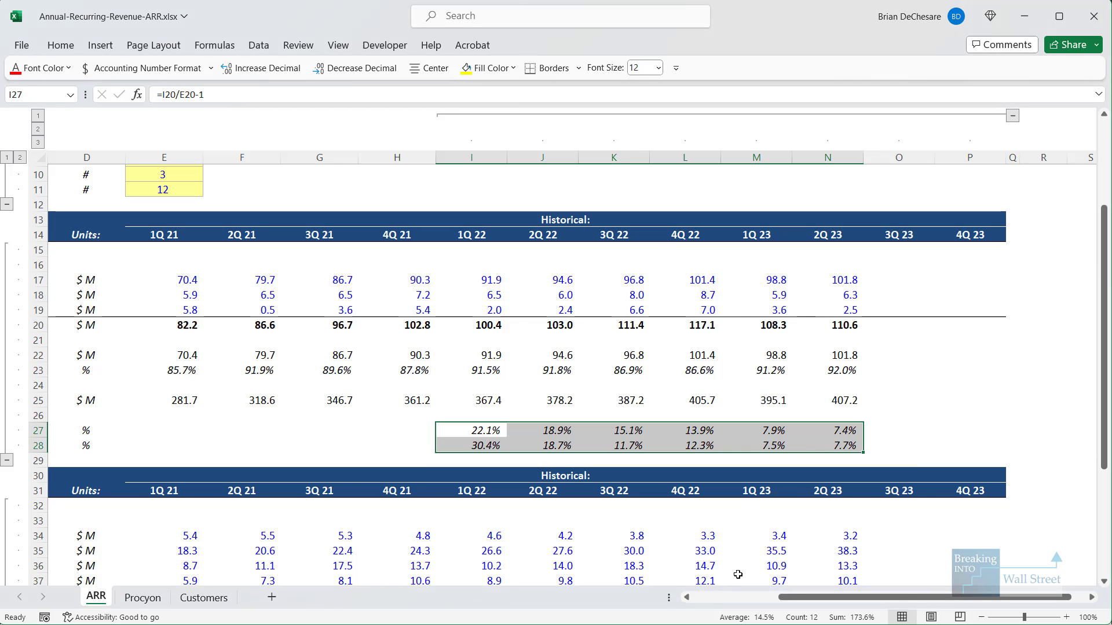
{"action": "left_click", "coordinate": [715, 597]}
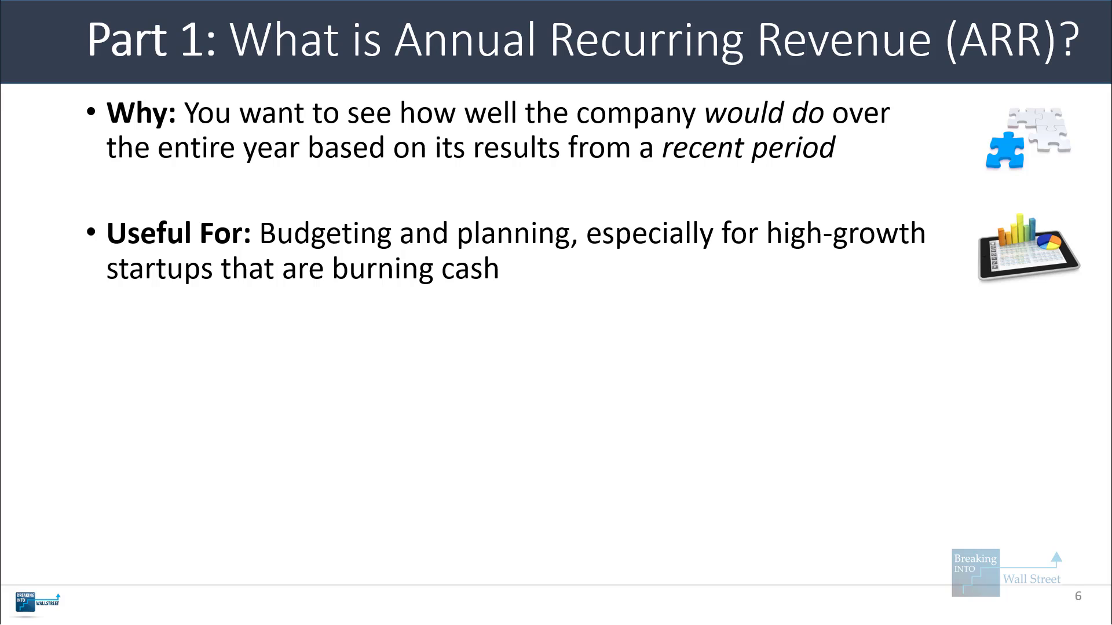
{"action": "key", "text": "Right"}
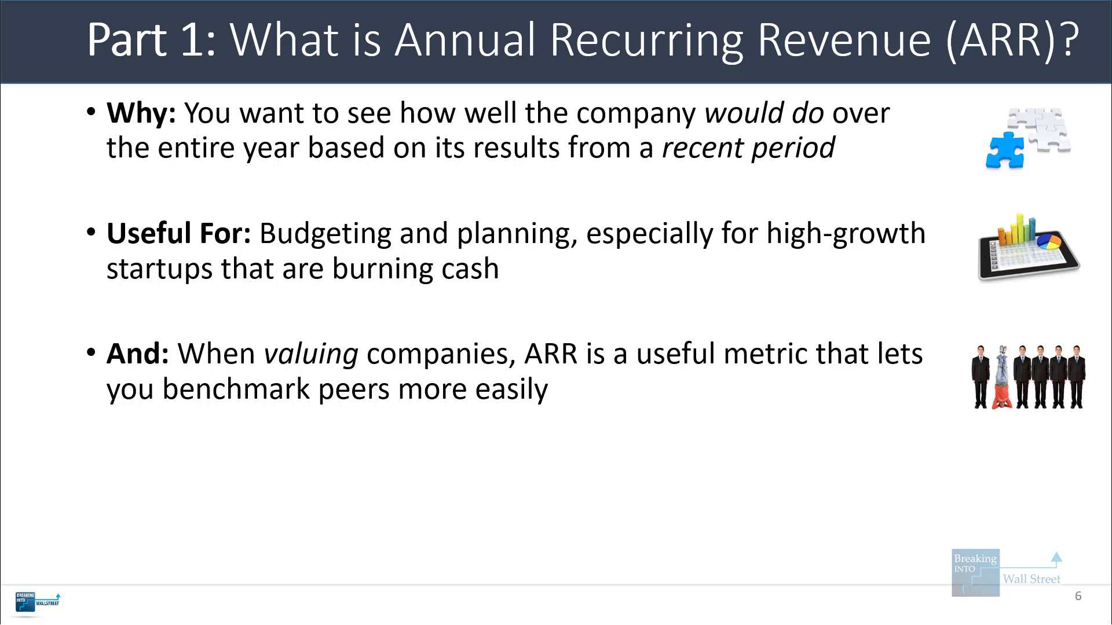
{"action": "key", "text": "Right"}
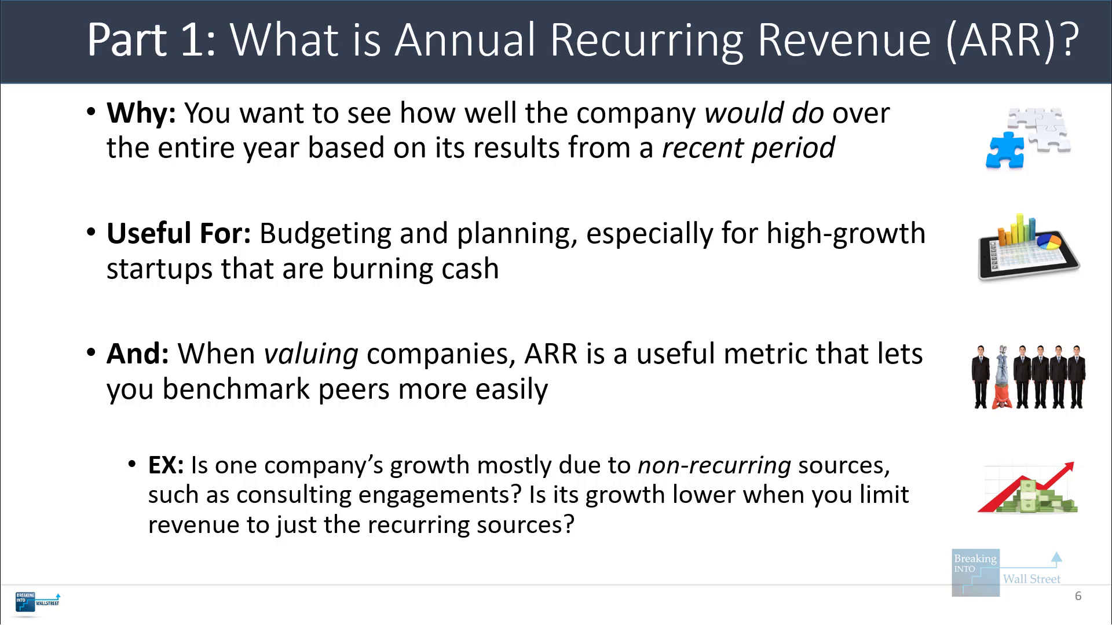
{"action": "key", "text": "Right"}
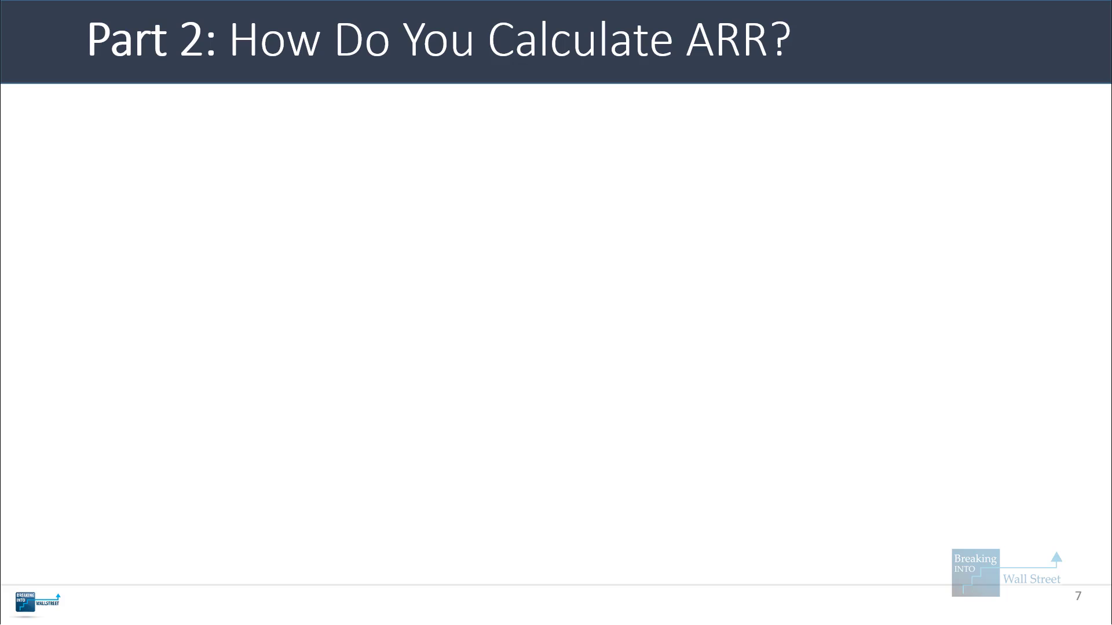
{"action": "key", "text": "Right"}
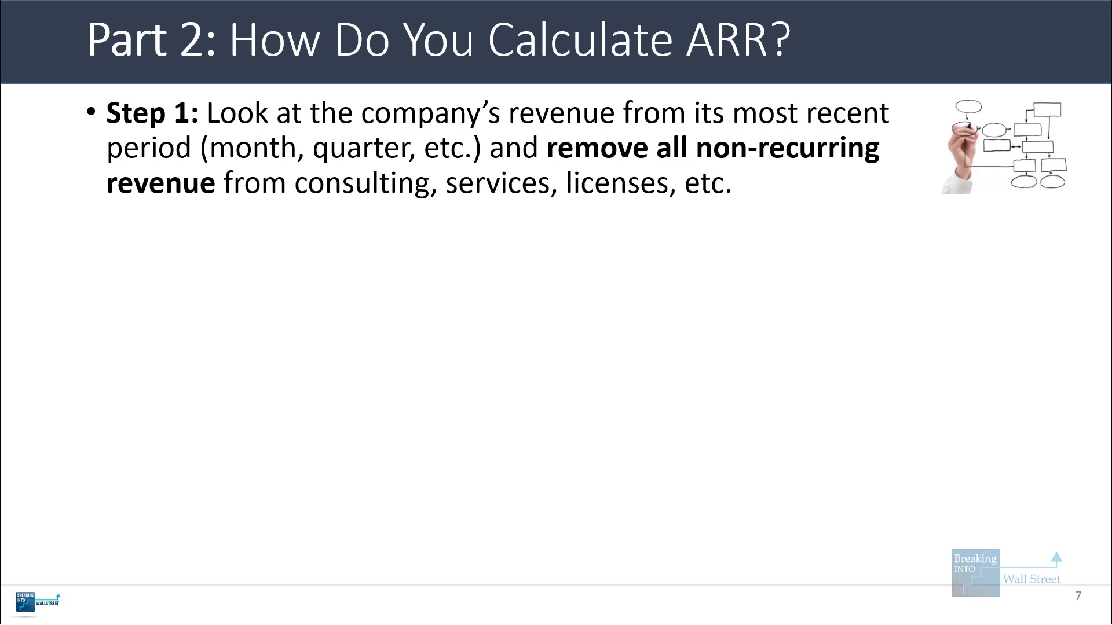
{"action": "key", "text": "ctrl+p"}
{"action": "left_click_drag", "start_coordinate": [86, 90], "coordinate": [888, 211]}
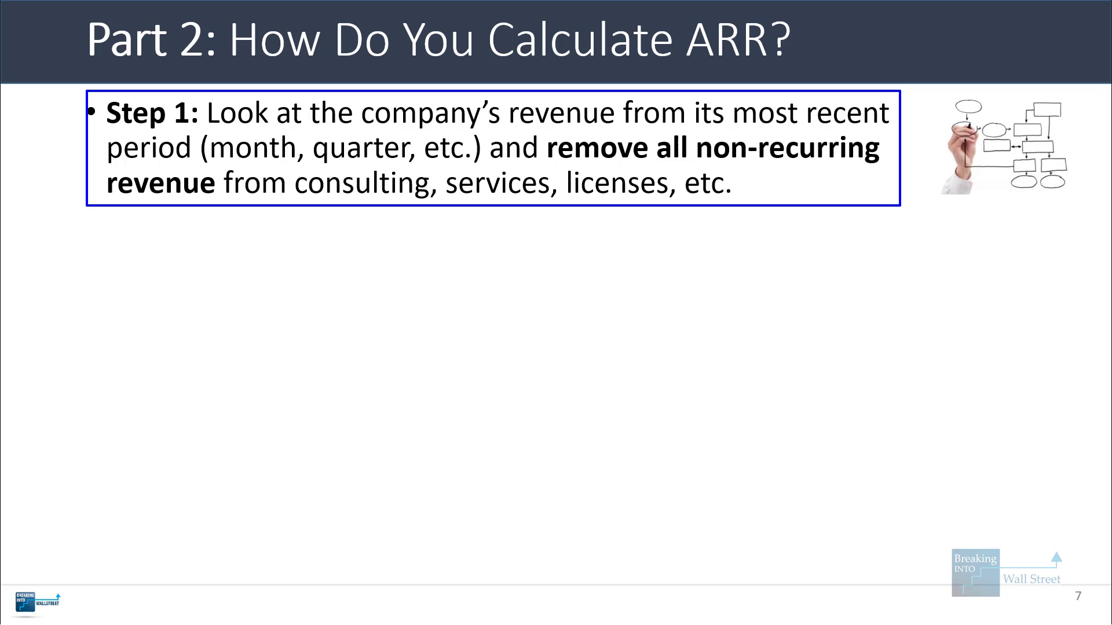
{"action": "key", "text": "e"}
{"action": "key", "text": "Right"}
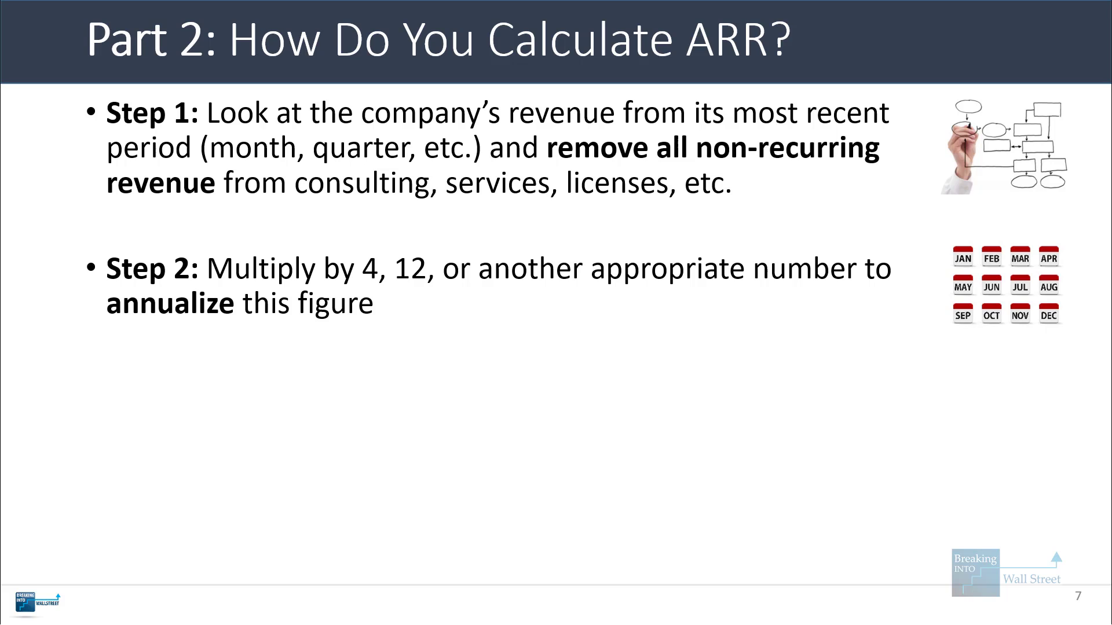
{"action": "key", "text": "Right"}
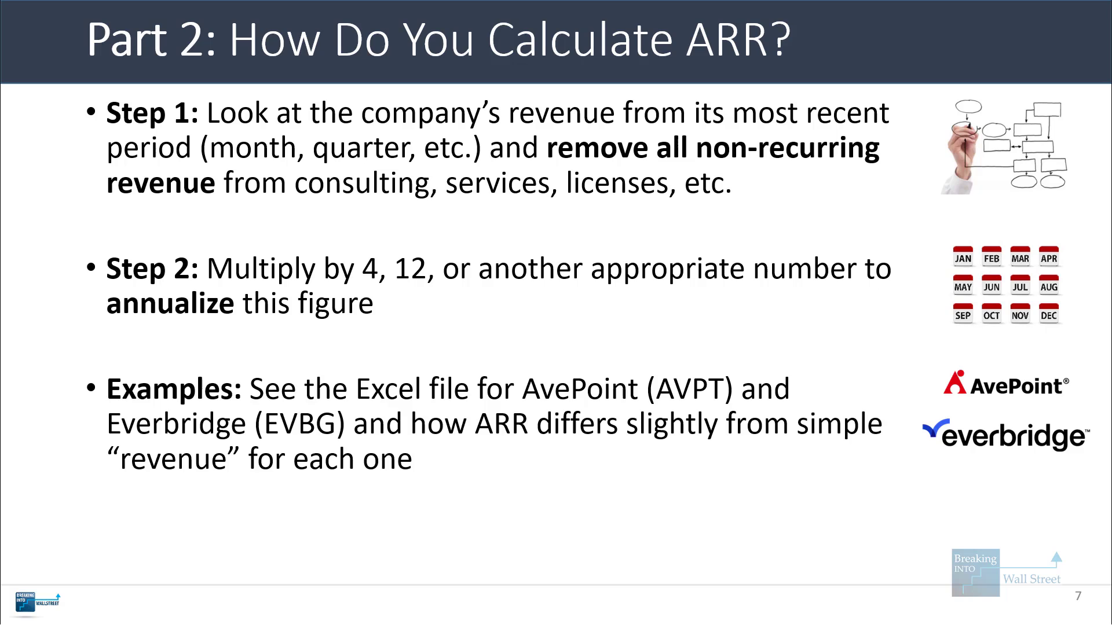
{"action": "left_click_drag", "start_coordinate": [514, 368], "coordinate": [769, 413]}
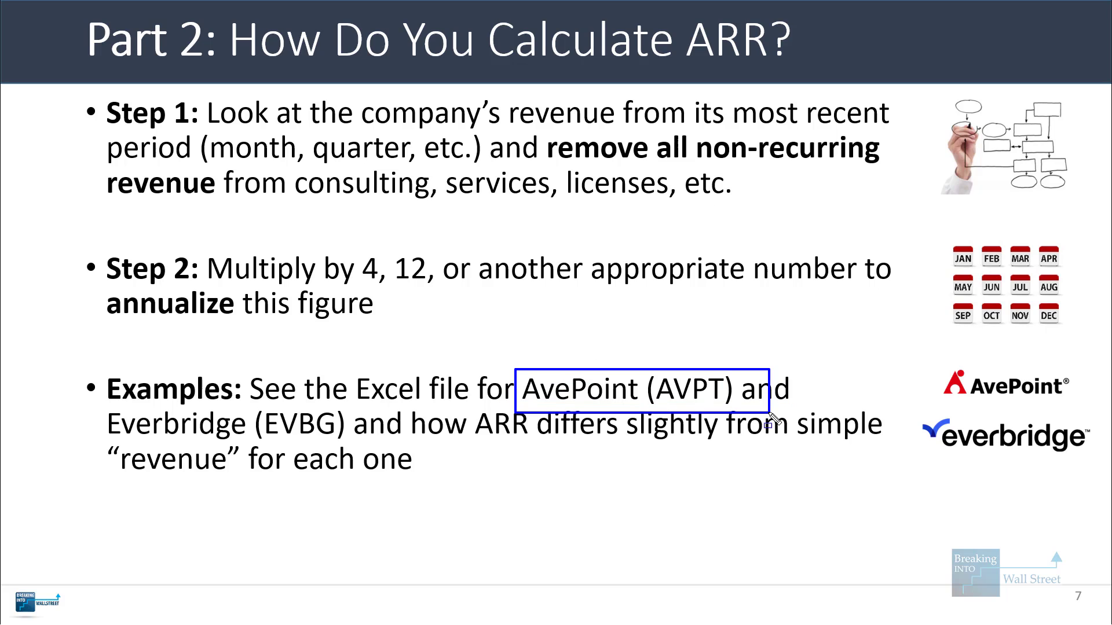
{"action": "key", "text": "Escape"}
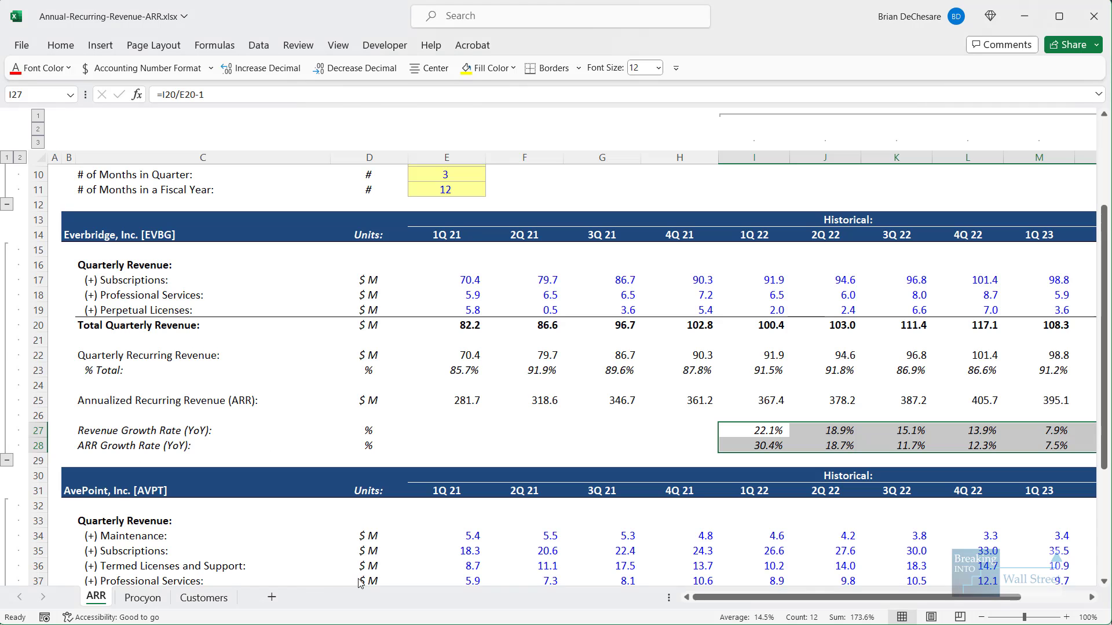
Step: Examine AvePoint's quarterly revenue lines, from Maintenance to Perpetual Licenses, to decide which sources count as recurring
{"action": "scroll", "coordinate": [324, 516], "scroll_direction": "down", "scroll_amount": 5}
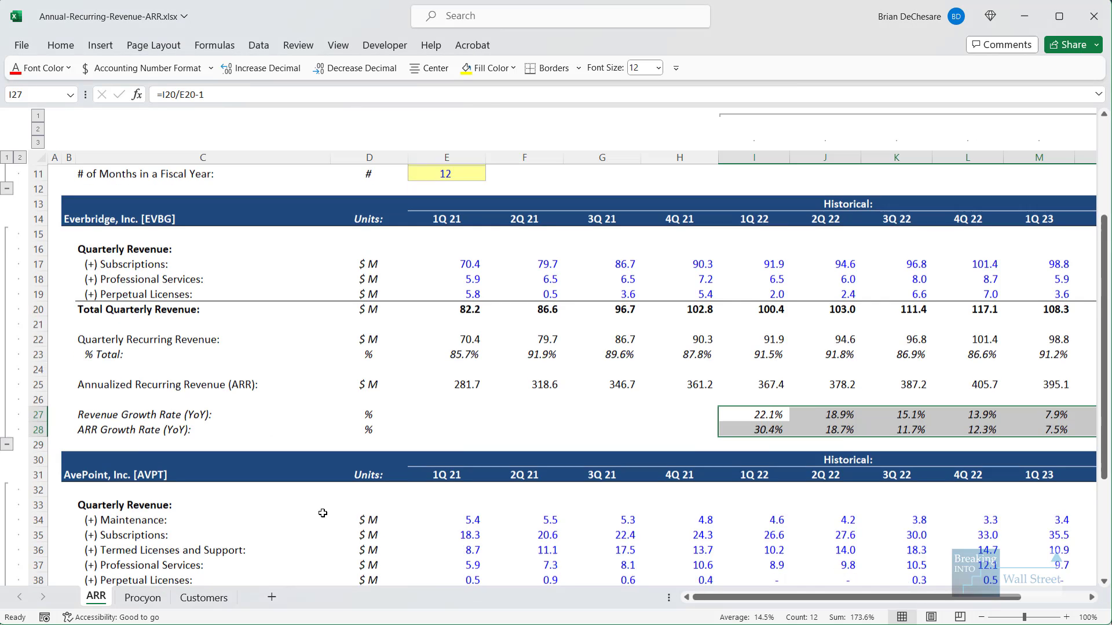
{"action": "left_click_drag", "start_coordinate": [461, 296], "coordinate": [507, 458]}
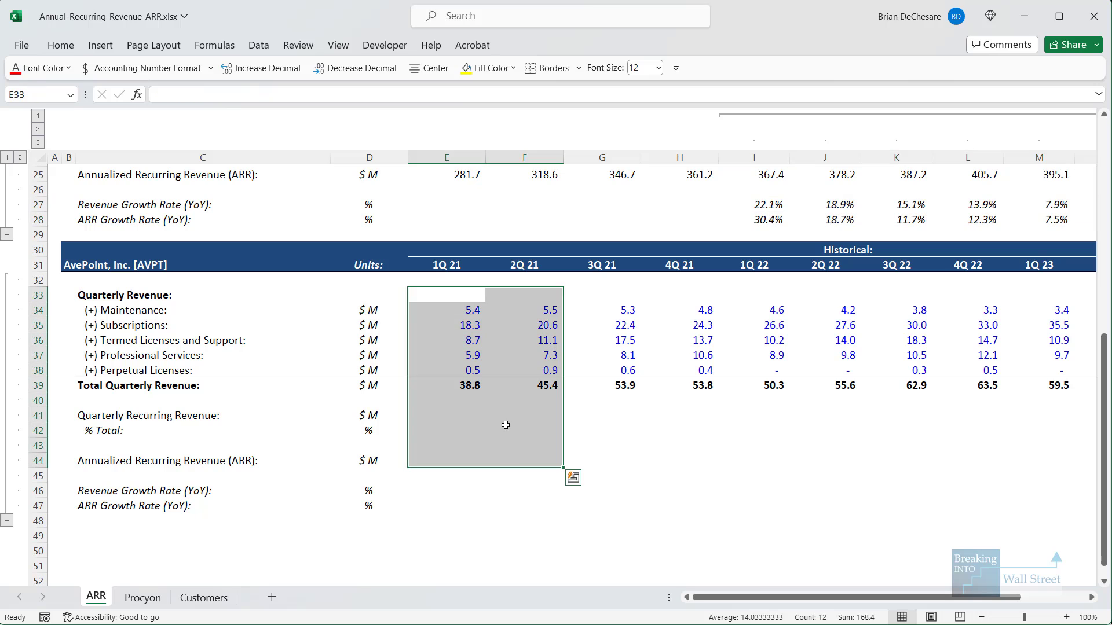
{"action": "left_click", "coordinate": [371, 480]}
{"action": "left_click_drag", "start_coordinate": [89, 297], "coordinate": [515, 386]}
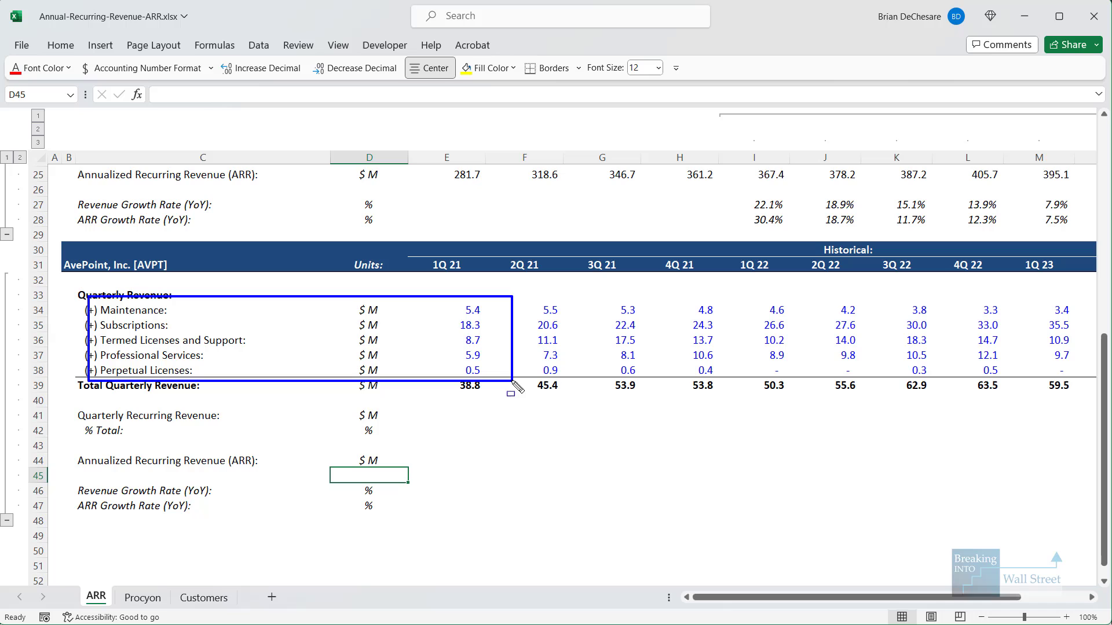
{"action": "key", "text": "Escape"}
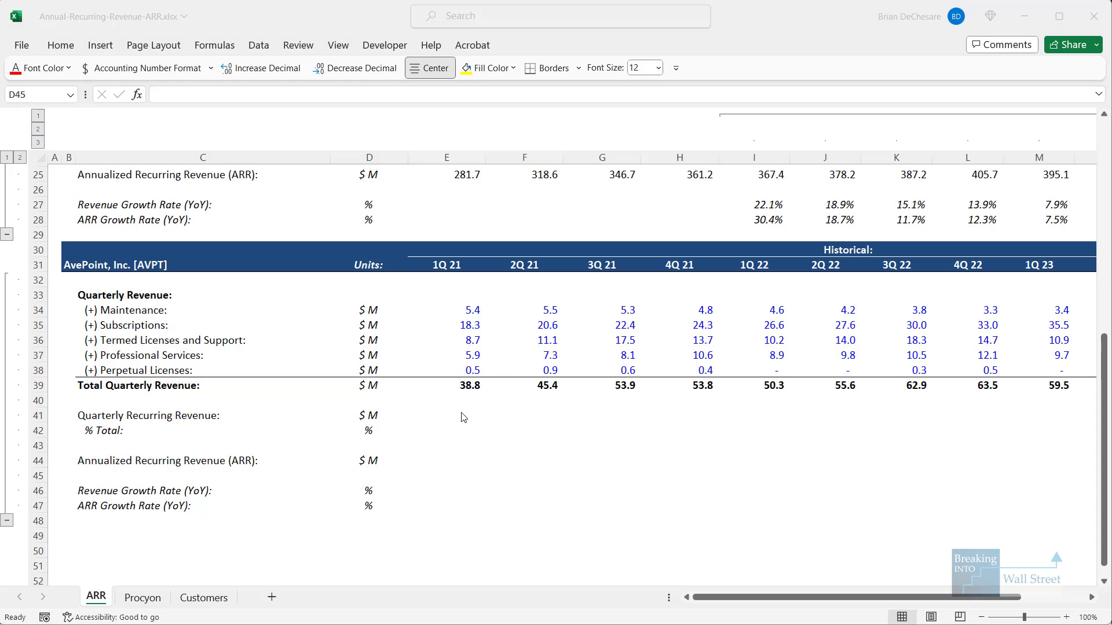
{"action": "left_click", "coordinate": [470, 329]}
{"action": "key", "text": "shift+space"}
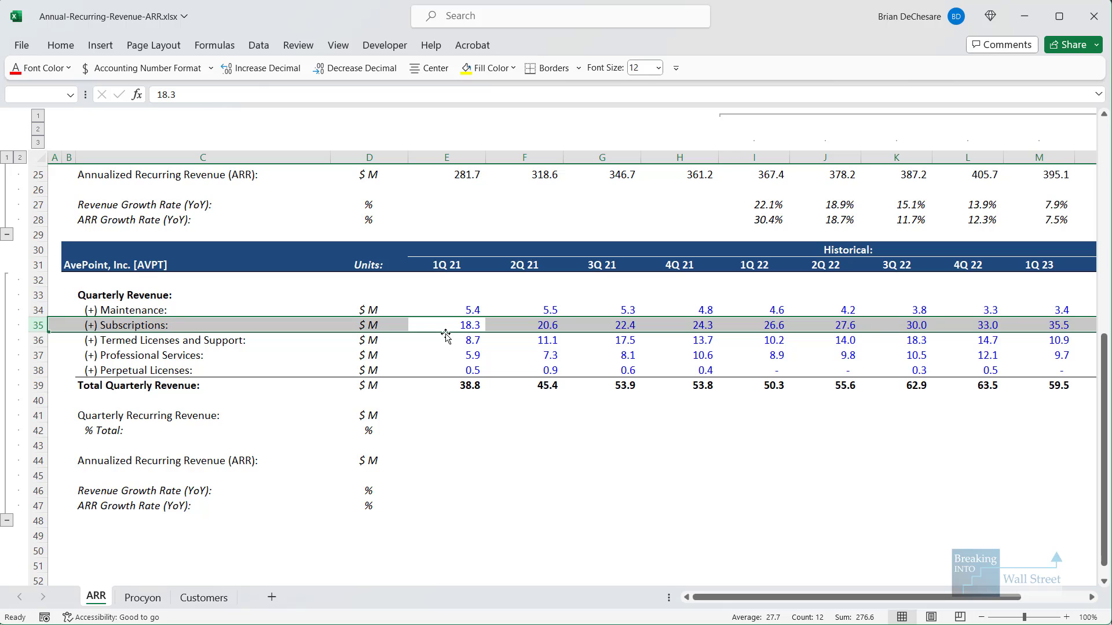
{"action": "key", "text": "Down"}
{"action": "key", "text": "Down"}
{"action": "key", "text": "Up"}
{"action": "key", "text": "shift+space"}
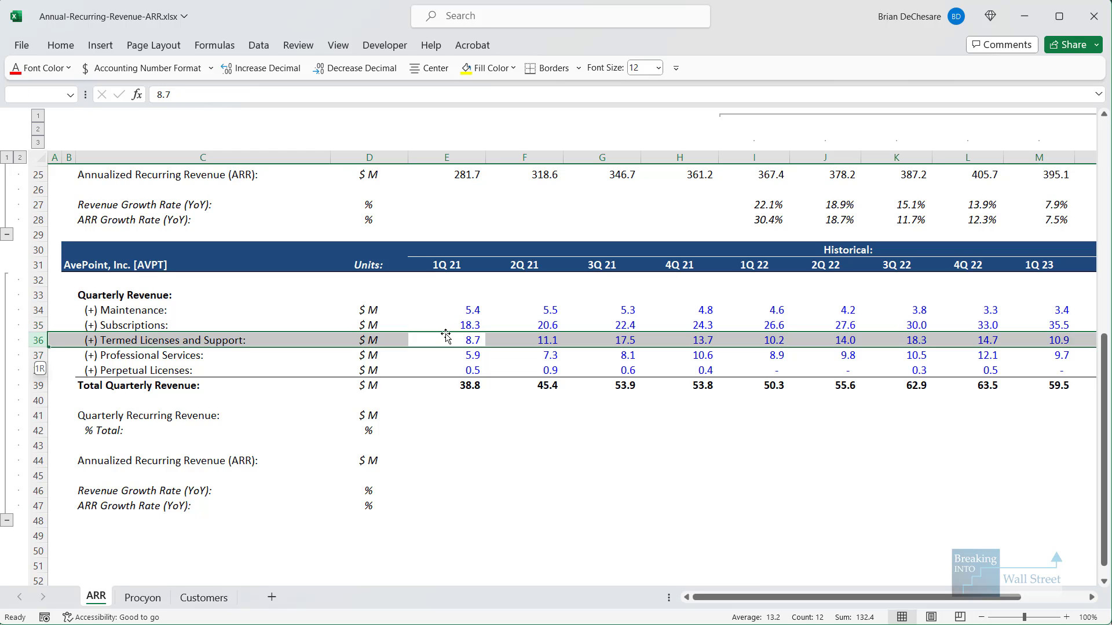
{"action": "key", "text": "Up"}
{"action": "key", "text": "Up"}
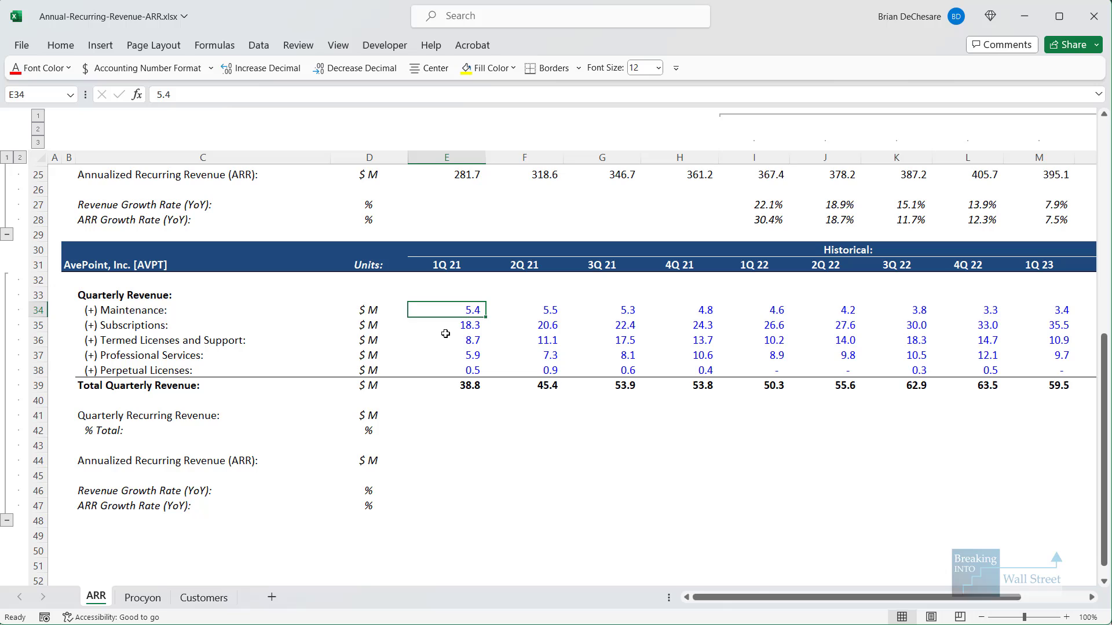
{"action": "key", "text": "shift+space"}
{"action": "left_click", "coordinate": [465, 406]}
{"action": "mouse_move", "coordinate": [79, 298]}
{"action": "left_mouse_down"}
{"action": "mouse_move", "coordinate": [203, 325]}
{"action": "mouse_move", "coordinate": [573, 350]}
{"action": "mouse_move", "coordinate": [591, 327]}
{"action": "left_mouse_up"}
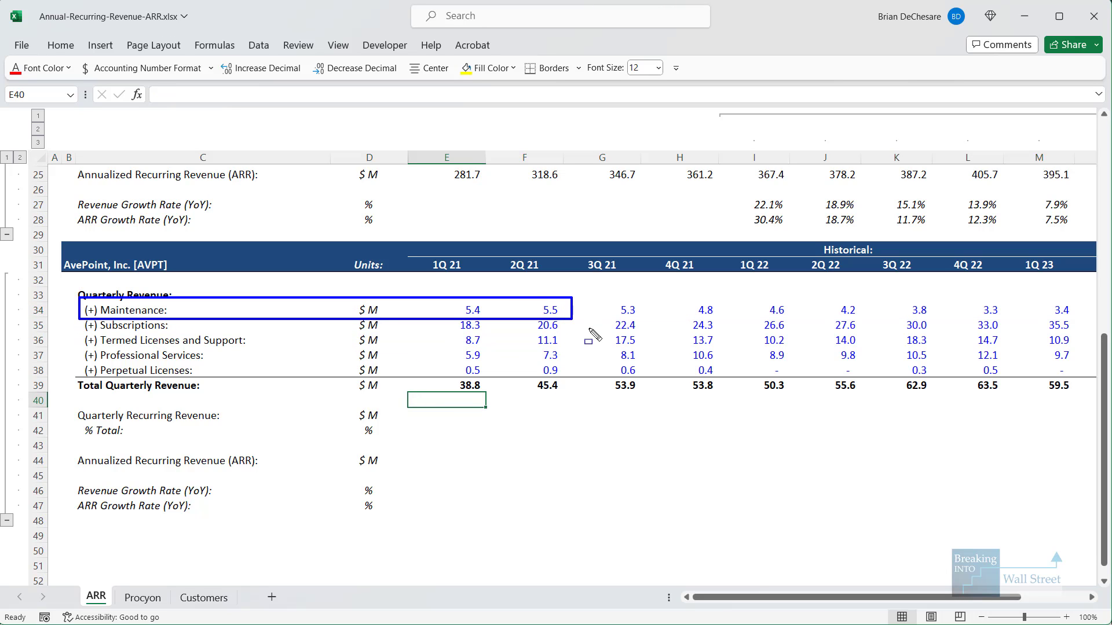
{"action": "mouse_move", "coordinate": [81, 363]}
{"action": "left_mouse_down"}
{"action": "mouse_move", "coordinate": [574, 428]}
{"action": "mouse_move", "coordinate": [617, 396]}
{"action": "mouse_move", "coordinate": [615, 385]}
{"action": "left_mouse_up"}
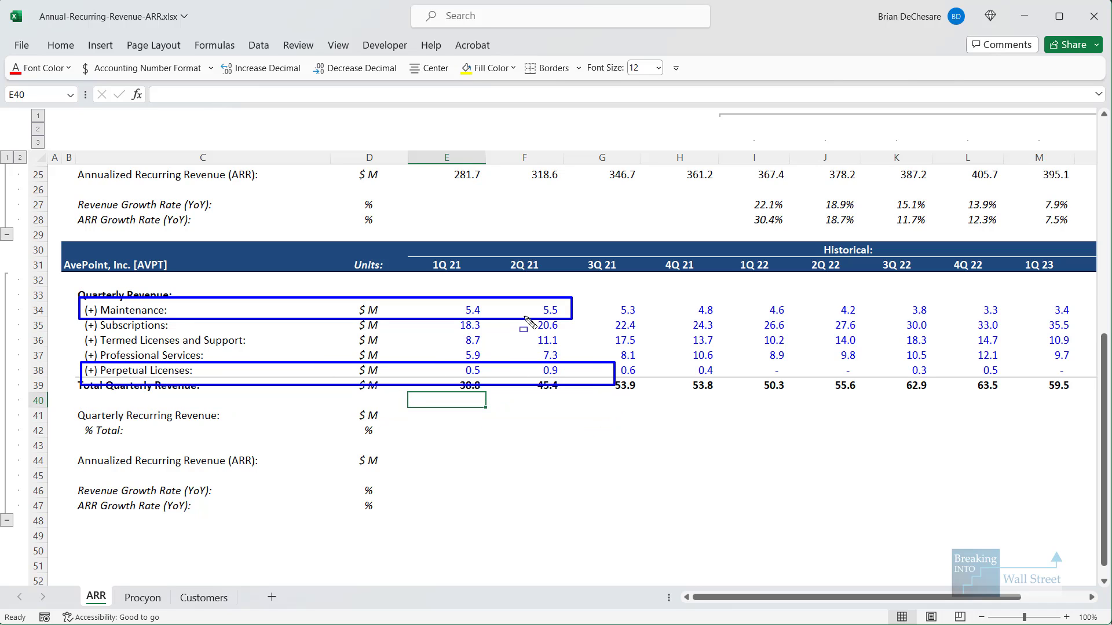
{"action": "key", "text": "Escape"}
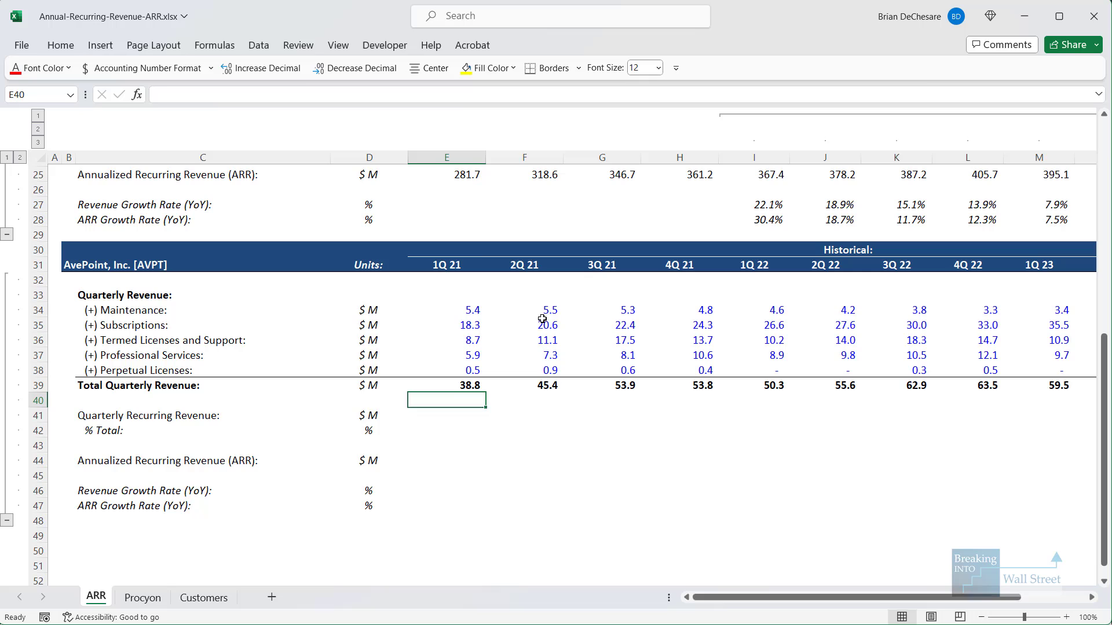
{"action": "left_click", "coordinate": [540, 313]}
{"action": "key", "text": "shift+space"}
{"action": "mouse_move", "coordinate": [548, 326]}
{"action": "left_mouse_down"}
{"action": "mouse_move", "coordinate": [472, 324]}
{"action": "mouse_move", "coordinate": [471, 341]}
{"action": "mouse_move", "coordinate": [554, 340]}
{"action": "left_mouse_up"}
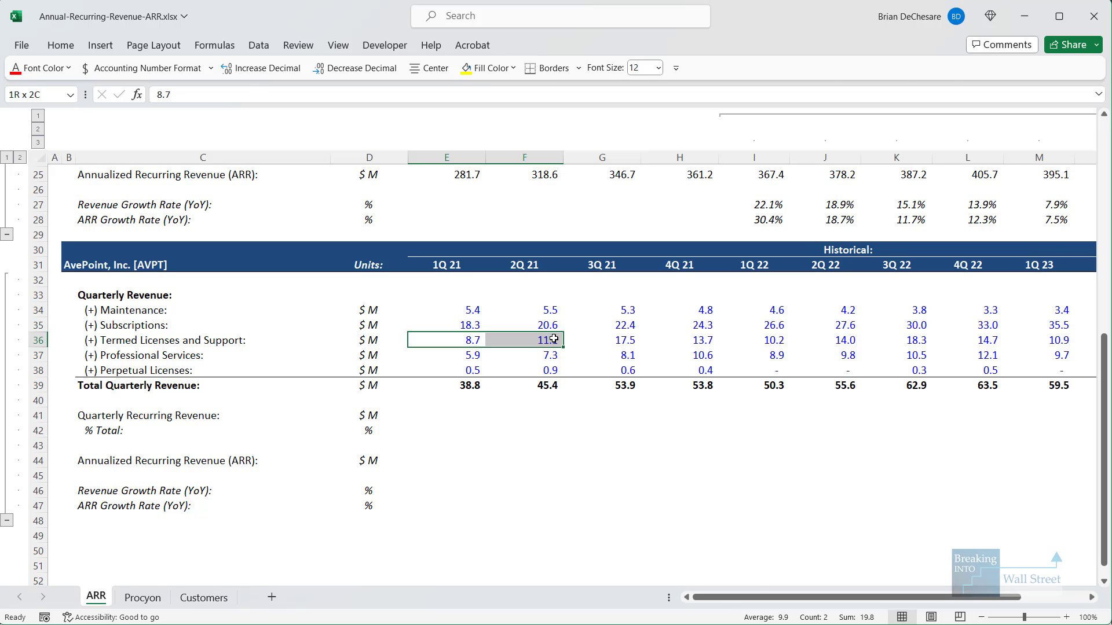
Step: Switch to the AvePoint 10-K PDF and check which revenue sources its annual recurring revenue definition includes
{"action": "left_click_drag", "start_coordinate": [554, 339], "coordinate": [554, 338]}
{"action": "key", "text": "alt+Tab"}
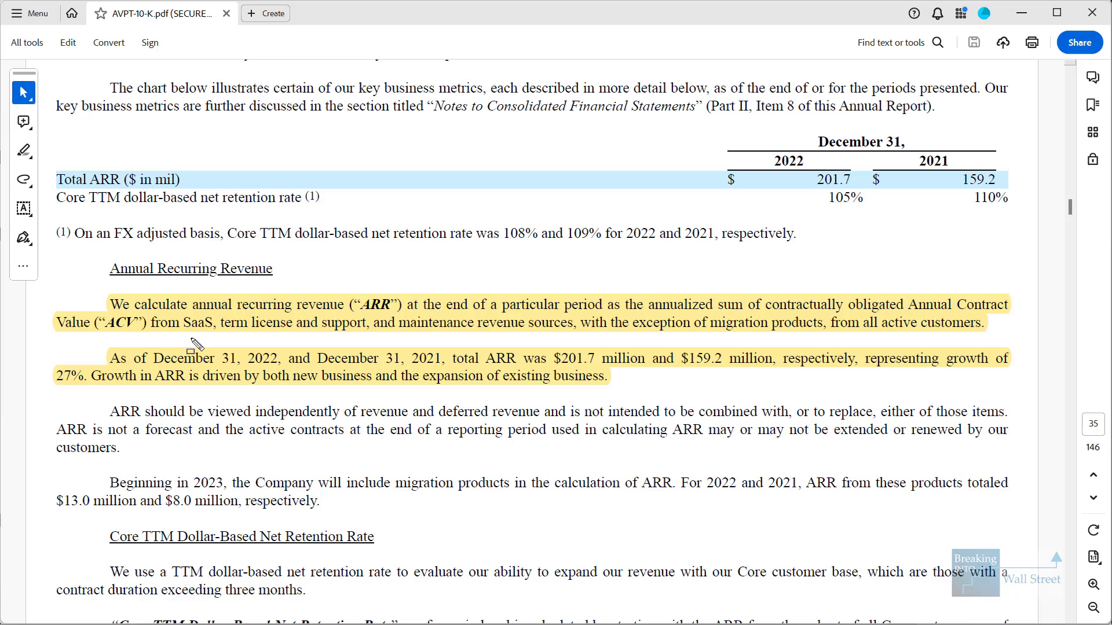
{"action": "left_click", "coordinate": [170, 311]}
{"action": "left_click_drag", "start_coordinate": [181, 320], "coordinate": [578, 343]}
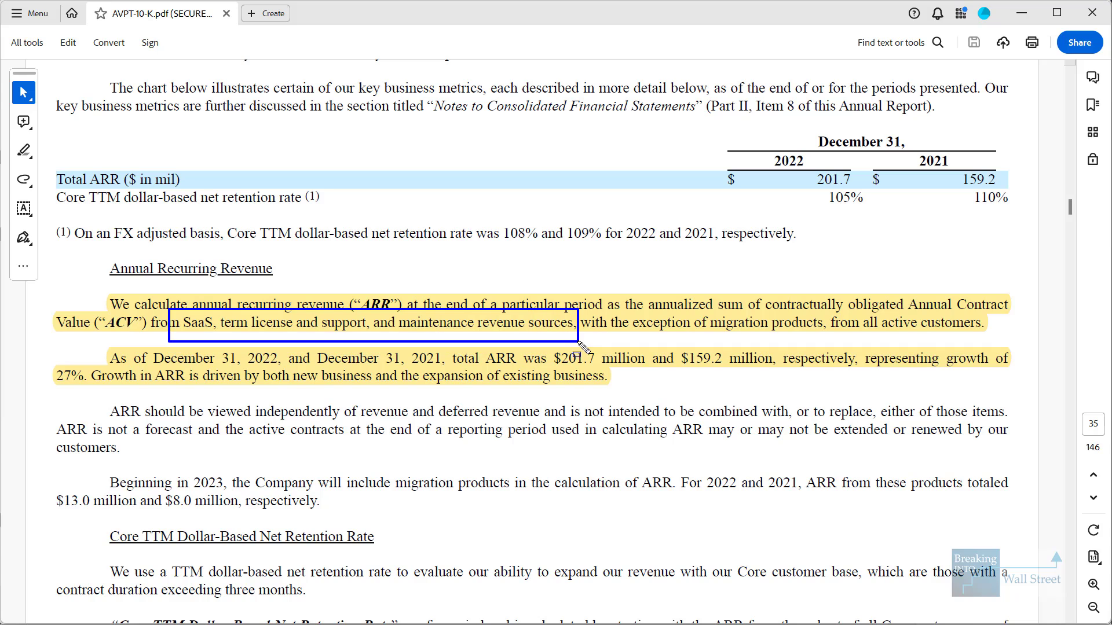
{"action": "left_click", "coordinate": [565, 278]}
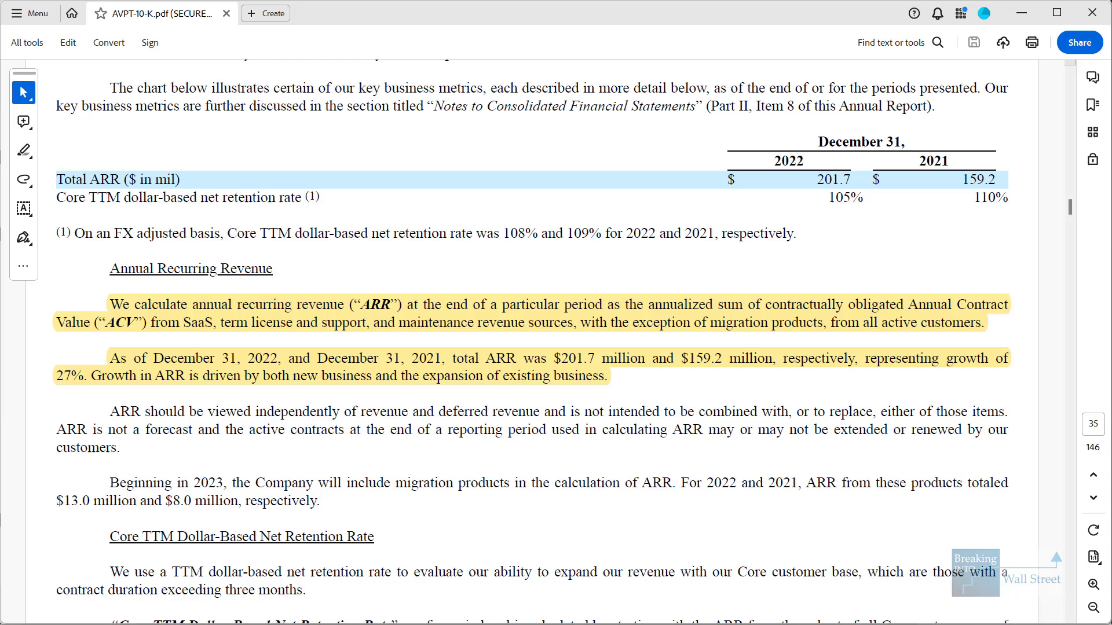
Step: Return to the Excel workbook and calculate AvePoint's 1Q 21 quarterly recurring revenue in E41 with =SUM(E34:E36)
{"action": "key", "text": "alt+Tab"}
{"action": "left_click", "coordinate": [472, 420]}
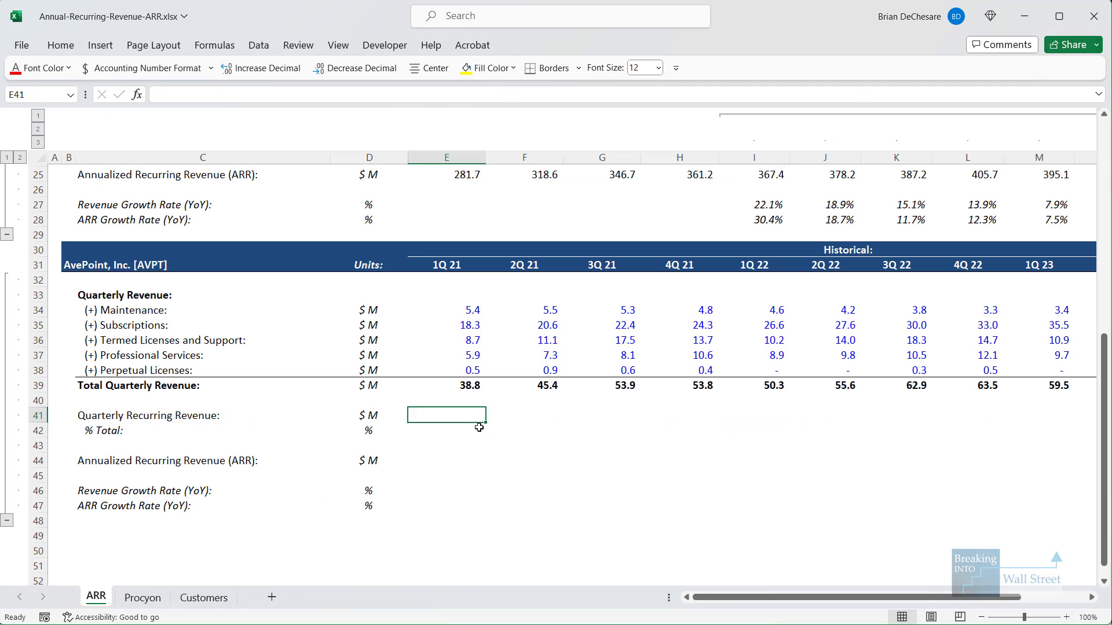
{"action": "type", "text": "=SUM("}
{"action": "key", "text": "Up"}
{"action": "key", "text": "Up"}
{"action": "key", "text": "Up"}
{"action": "key", "text": "Up"}
{"action": "key", "text": "Up"}
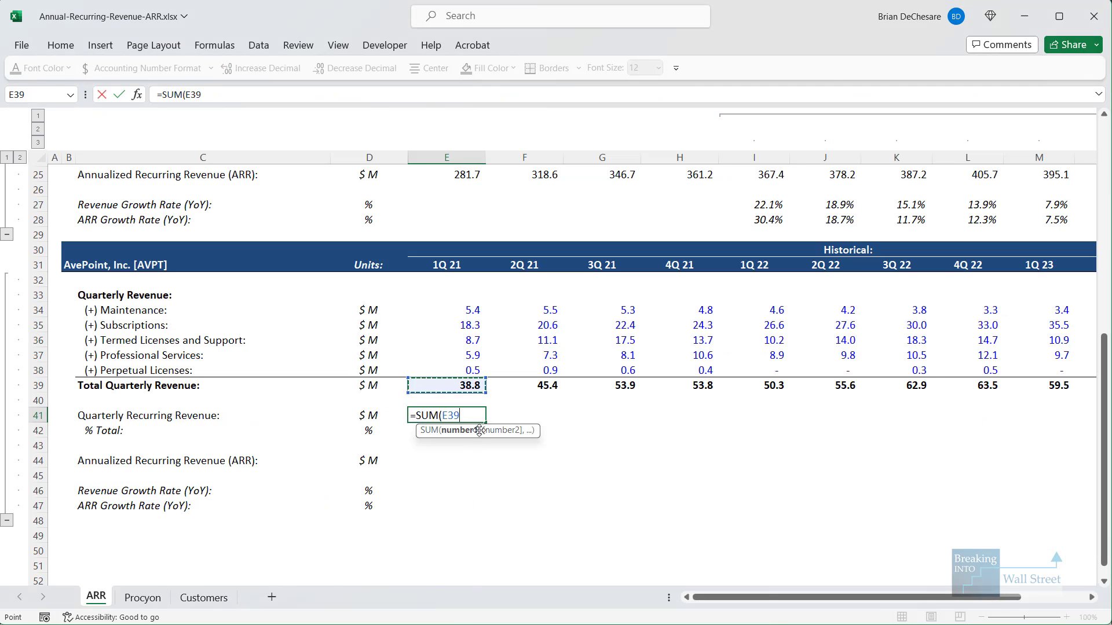
{"action": "key", "text": "shift+Up"}
{"action": "key", "text": "shift+Up"}
{"action": "key", "text": "Return"}
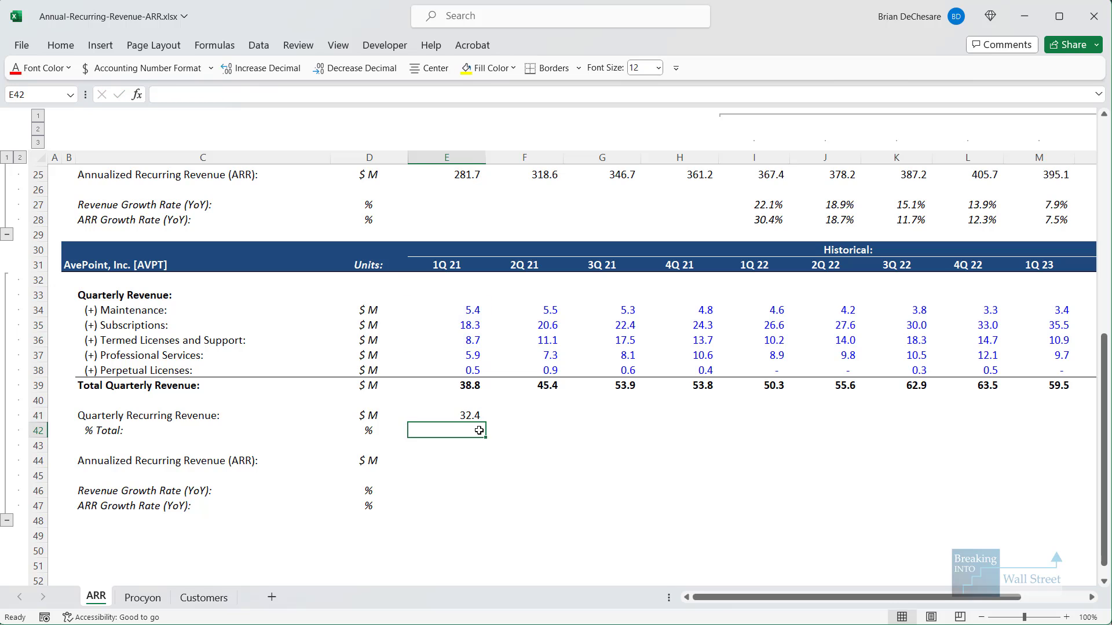
Step: Calculate AvePoint's 1Q 21 recurring revenue as a percentage of total revenue in E42 with =E41/E39
{"action": "type", "text": "="}
{"action": "key", "text": "Up"}
{"action": "type", "text": "/"}
{"action": "key", "text": "Up"}
{"action": "key", "text": "Up"}
{"action": "key", "text": "Up"}
{"action": "key", "text": "Return"}
{"action": "key", "text": "Down"}
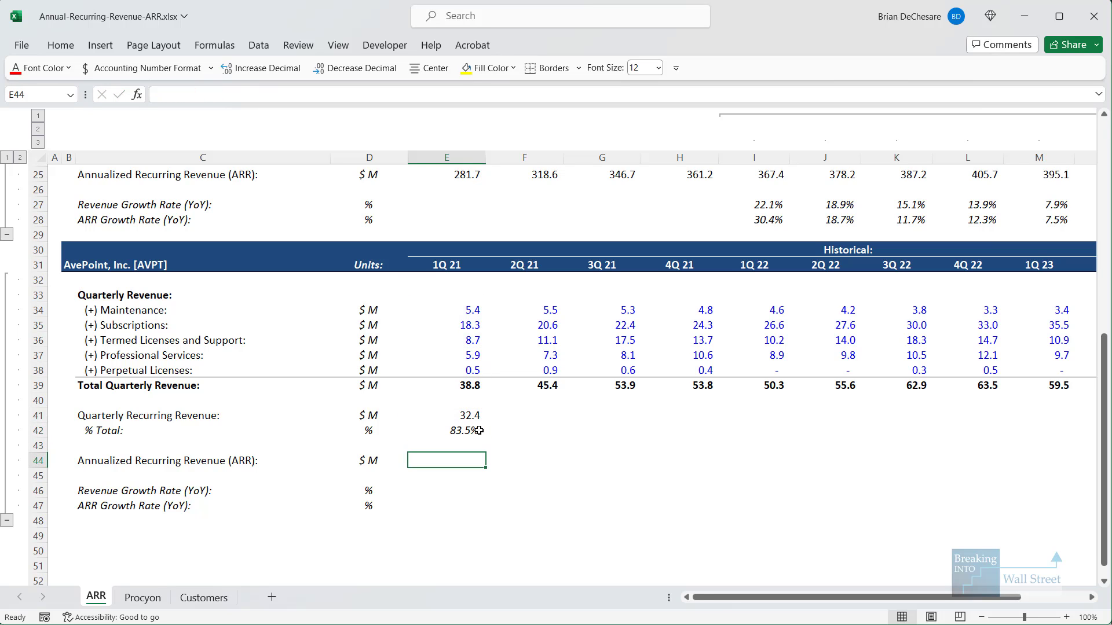
Step: Calculate AvePoint's 1Q 21 annualized recurring revenue in E44 with =E41*Quarters_in_Year
{"action": "type", "text": "="}
{"action": "key", "text": "Up"}
{"action": "key", "text": "Up"}
{"action": "key", "text": "Up"}
{"action": "type", "text": "*"}
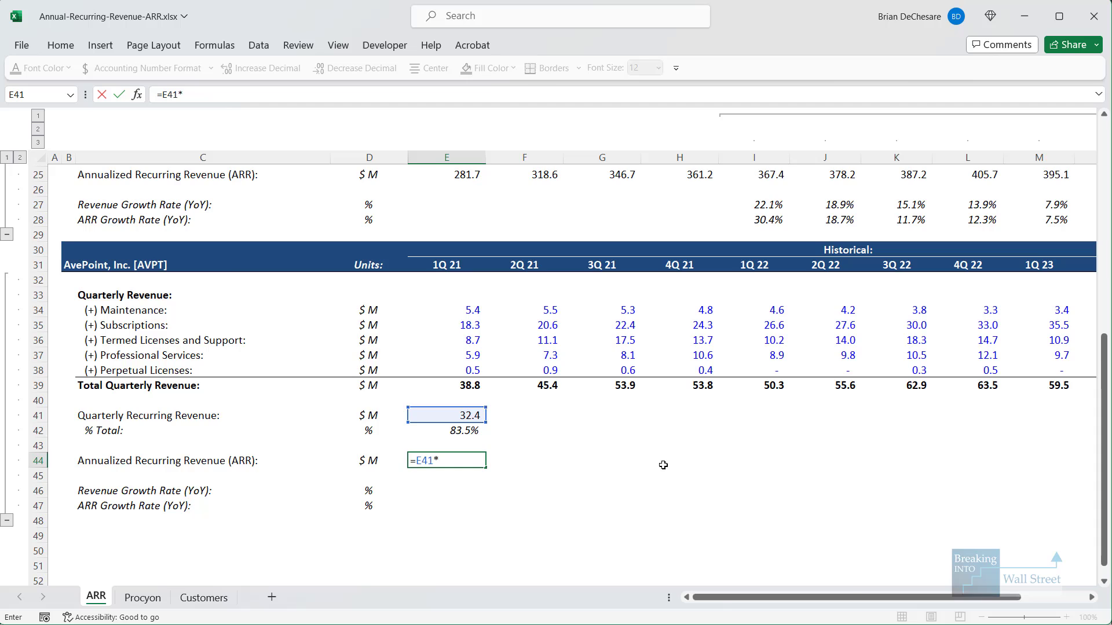
{"action": "scroll", "coordinate": [663, 465], "scroll_direction": "up", "scroll_amount": 2}
{"action": "scroll", "coordinate": [663, 465], "scroll_direction": "up", "scroll_amount": 6}
{"action": "left_click", "coordinate": [443, 296]}
{"action": "key", "text": "ctrl+Return"}
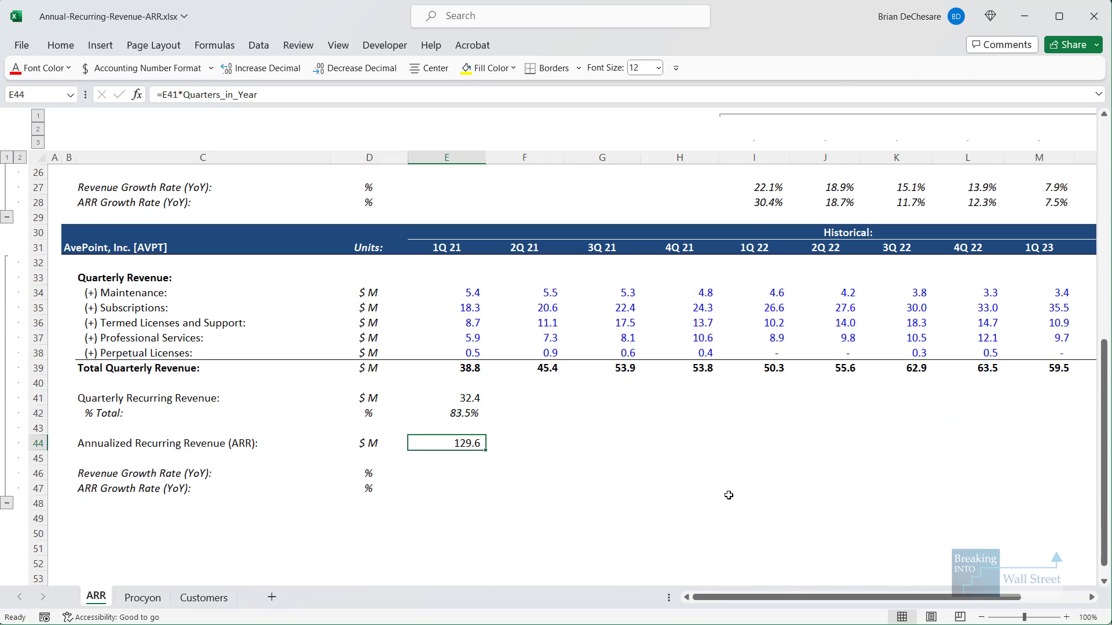
Step: Copy AvePoint's recurring revenue, % Total and ARR formulas in E41:E44 across through 2Q 23
{"action": "key", "text": "Down"}
{"action": "key", "text": "Down"}
{"action": "key", "text": "Down"}
{"action": "key", "text": "Up"}
{"action": "key", "text": "Right"}
{"action": "key", "text": "Left"}
{"action": "key", "text": "Up"}
{"action": "key", "text": "Up"}
{"action": "key", "text": "Up"}
{"action": "key", "text": "Up"}
{"action": "key", "text": "Up"}
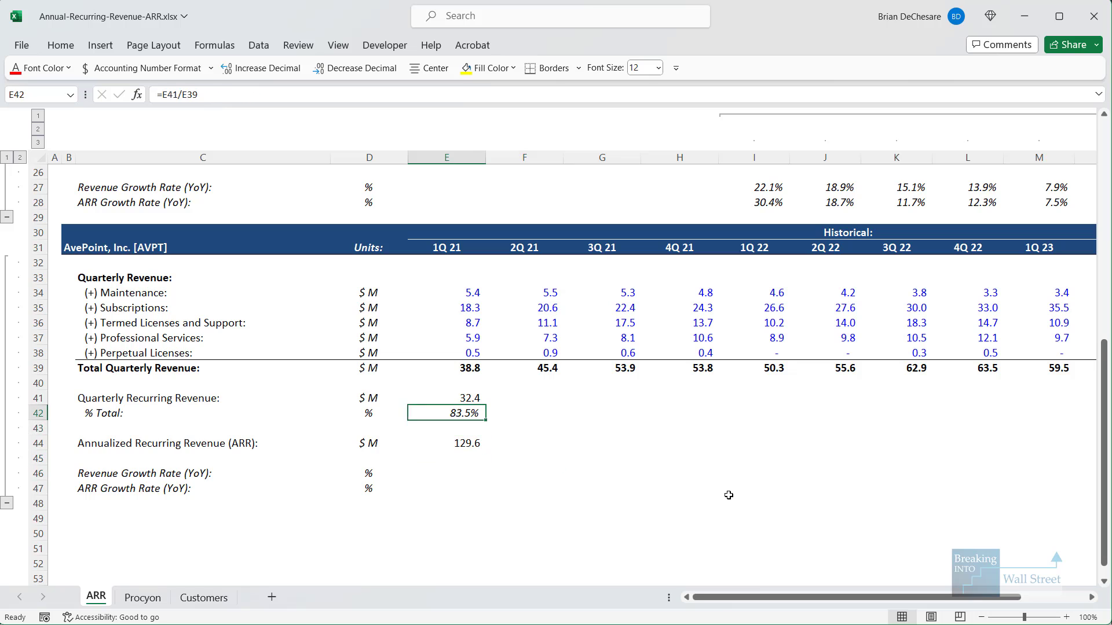
{"action": "key", "text": "shift+Down"}
{"action": "key", "text": "shift+Down"}
{"action": "key", "text": "shift+Down"}
{"action": "key", "text": "shift+Right"}
{"action": "key", "text": "shift+Right"}
{"action": "key", "text": "shift+Right"}
{"action": "key", "text": "shift+Right"}
{"action": "key", "text": "shift+Right"}
{"action": "key", "text": "shift+Right"}
{"action": "key", "text": "shift+Right"}
{"action": "key", "text": "shift+Right"}
{"action": "key", "text": "shift+Right"}
{"action": "key", "text": "shift+Right"}
{"action": "key", "text": "shift+Right"}
{"action": "key", "text": "shift+Right"}
{"action": "key", "text": "shift+Right"}
{"action": "key", "text": "shift+Right"}
{"action": "key", "text": "shift+Right"}
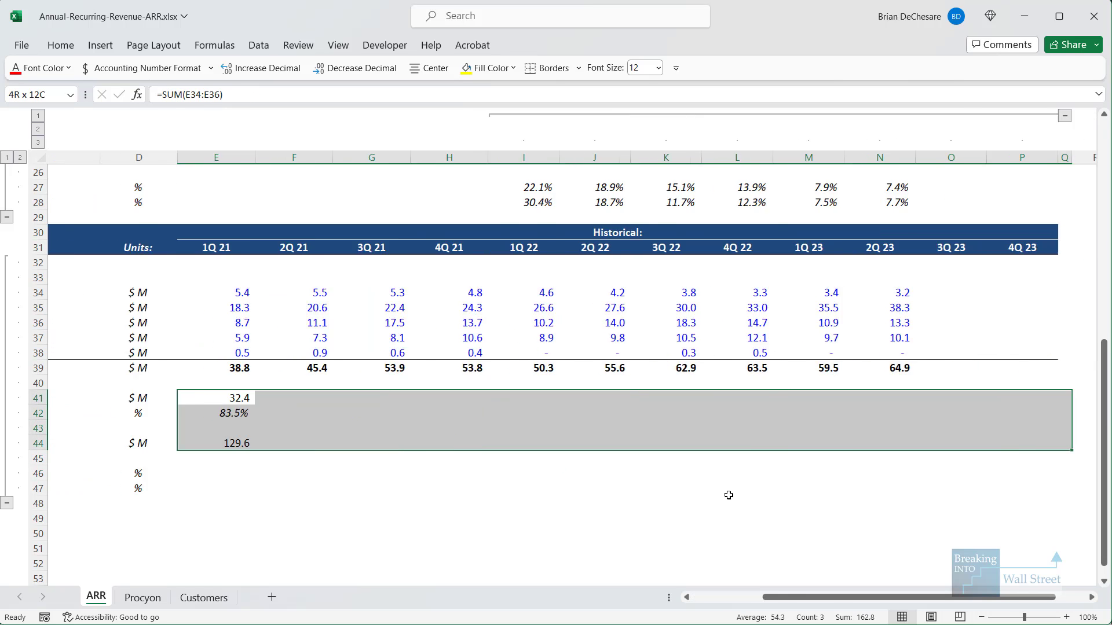
{"action": "key", "text": "shift+Left"}
{"action": "key", "text": "shift+Left"}
{"action": "key", "text": "shift+Left"}
{"action": "key", "text": "shift+Left"}
{"action": "key", "text": "shift+Left"}
{"action": "key", "text": "shift+Left"}
{"action": "key", "text": "shift+Left"}
{"action": "key", "text": "shift+Right"}
{"action": "key", "text": "ctrl+r"}
{"action": "key", "text": "Left"}
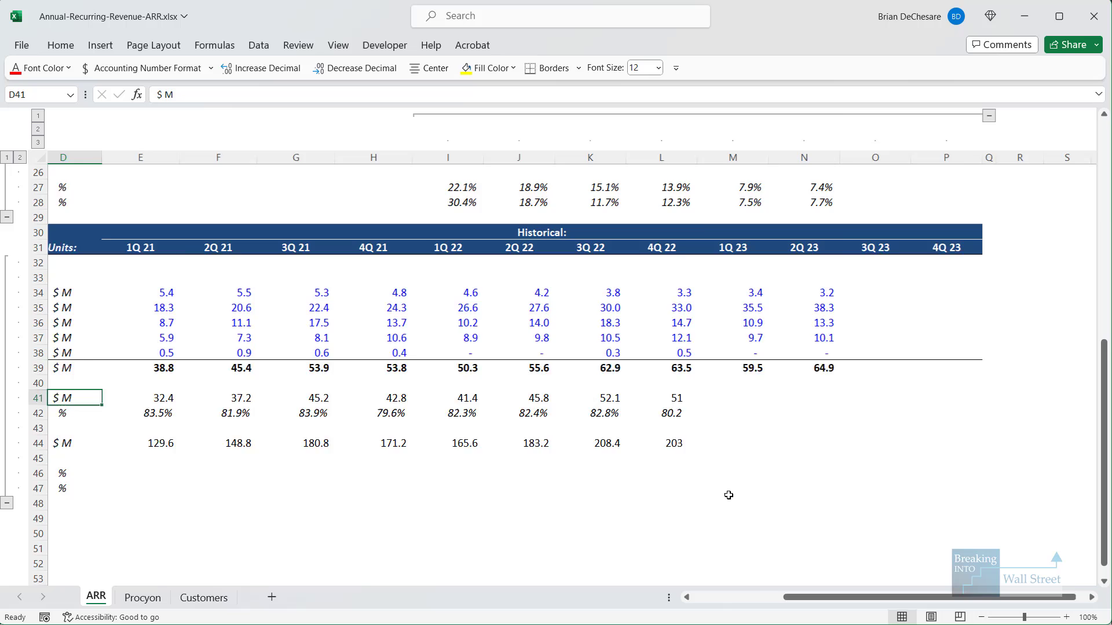
{"action": "key", "text": "Home"}
Step: Calculate AvePoint's year-over-year revenue growth rate for 1Q 22 in I46 with =I39/E39-1
{"action": "left_click", "coordinate": [631, 488]}
{"action": "key", "text": "Right"}
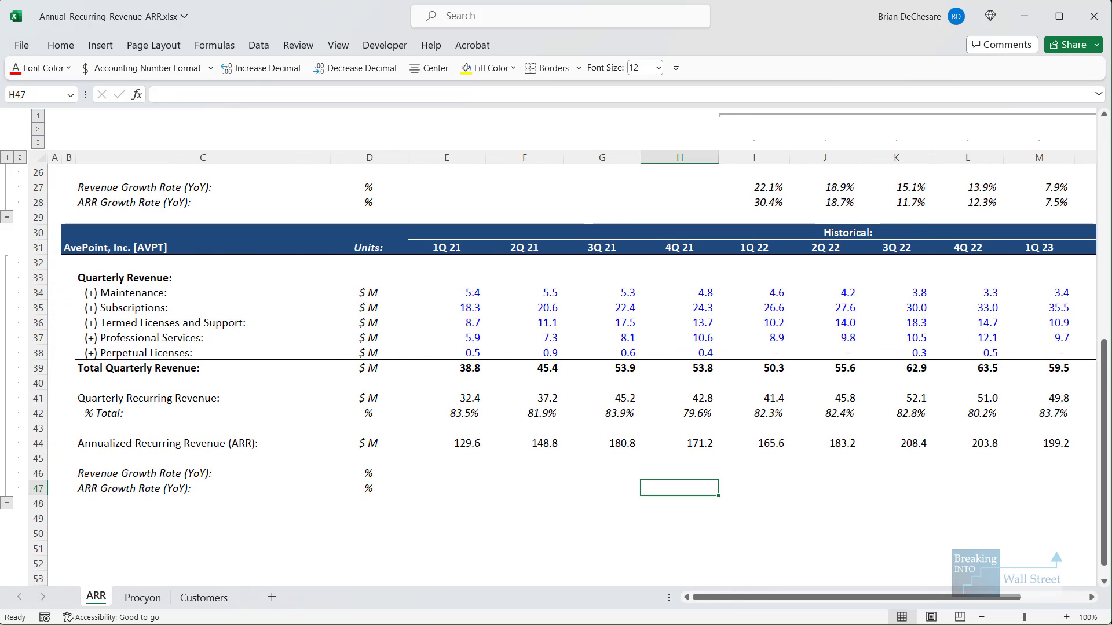
{"action": "key", "text": "Right"}
{"action": "key", "text": "Up"}
{"action": "type", "text": "="}
{"action": "key", "text": "Up"}
{"action": "key", "text": "Up"}
{"action": "key", "text": "Up"}
{"action": "key", "text": "Up"}
{"action": "key", "text": "Up"}
{"action": "key", "text": "Up"}
{"action": "key", "text": "Up"}
{"action": "type", "text": "/"}
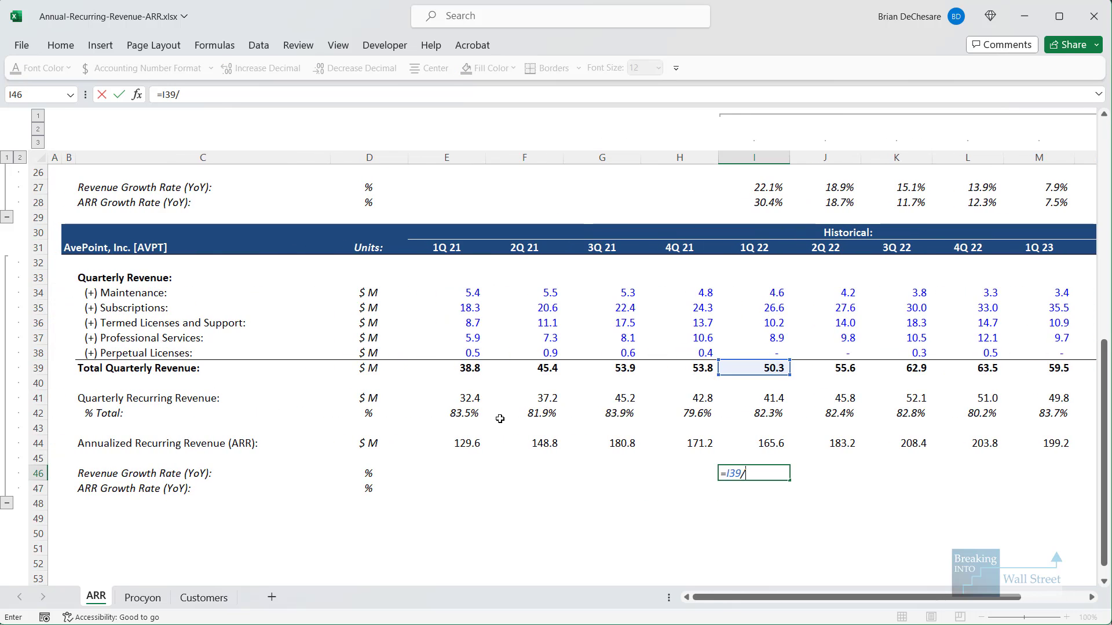
{"action": "left_click", "coordinate": [466, 368]}
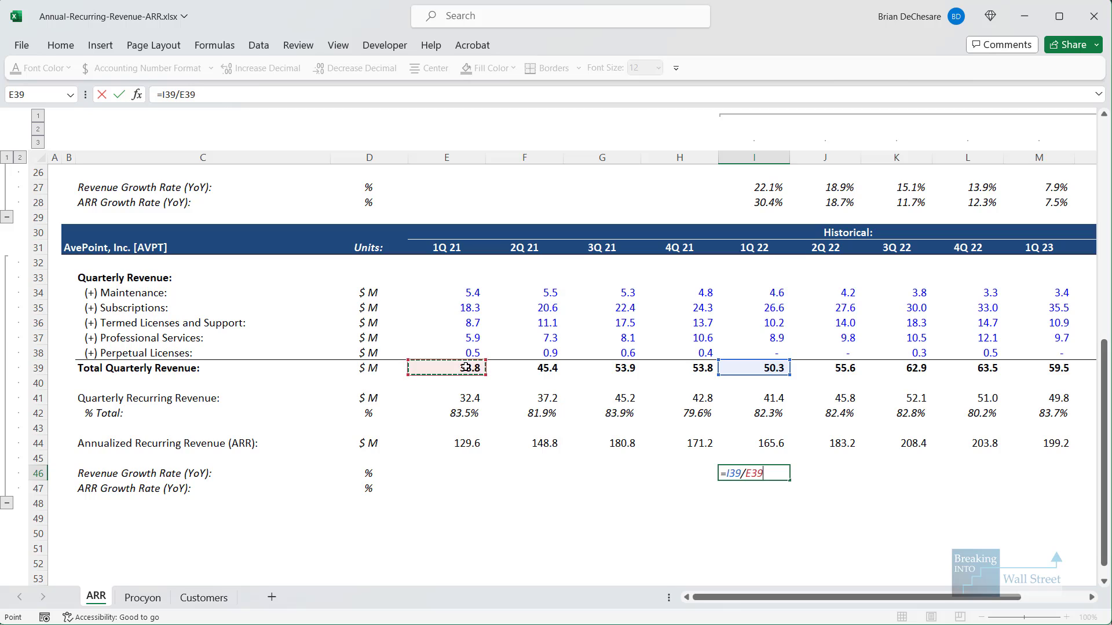
{"action": "type", "text": "-1"}
{"action": "key", "text": "Return"}
Step: Calculate AvePoint's year-over-year ARR growth rate for 1Q 22 in I47 with =I44/E44-1
{"action": "type", "text": "="}
{"action": "key", "text": "Up"}
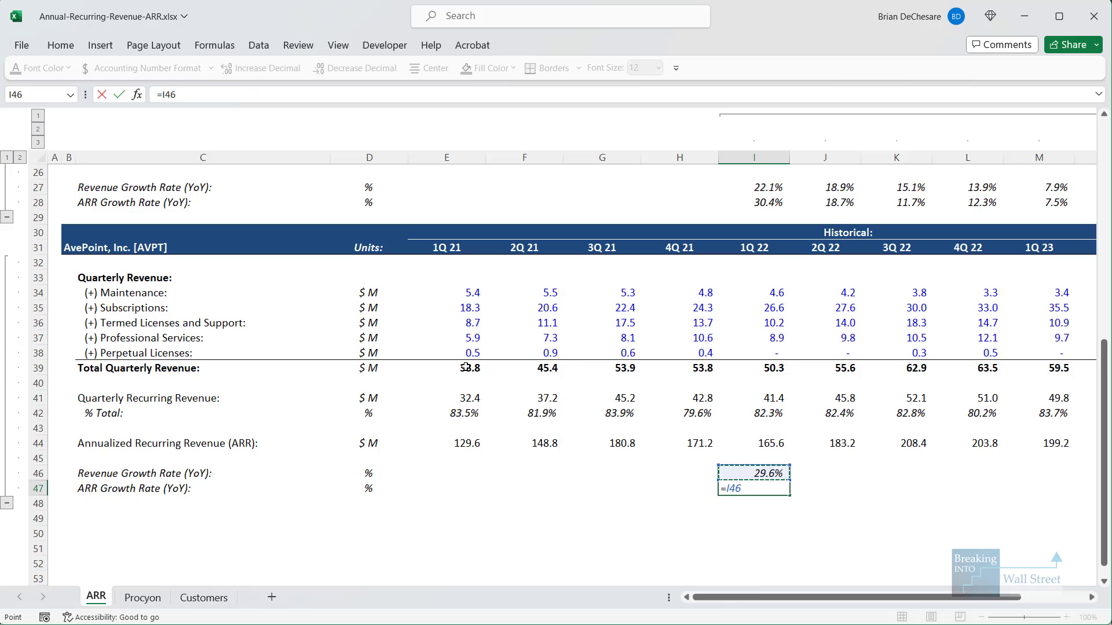
{"action": "key", "text": "Up"}
{"action": "key", "text": "Up"}
{"action": "type", "text": "/"}
{"action": "key", "text": "Left"}
{"action": "key", "text": "Left"}
{"action": "key", "text": "Left"}
{"action": "key", "text": "Left"}
{"action": "key", "text": "Left"}
{"action": "key", "text": "Up"}
{"action": "key", "text": "Up"}
{"action": "key", "text": "Right"}
{"action": "key", "text": "Up"}
{"action": "type", "text": "-1"}
{"action": "key", "text": "Return"}
Step: Copy AvePoint's revenue and ARR growth rate formulas in I46:I47 across through 2Q 23
{"action": "key", "text": "Up"}
{"action": "key", "text": "Up"}
{"action": "key", "text": "shift+Down"}
{"action": "key", "text": "shift+Right"}
{"action": "key", "text": "shift+Right"}
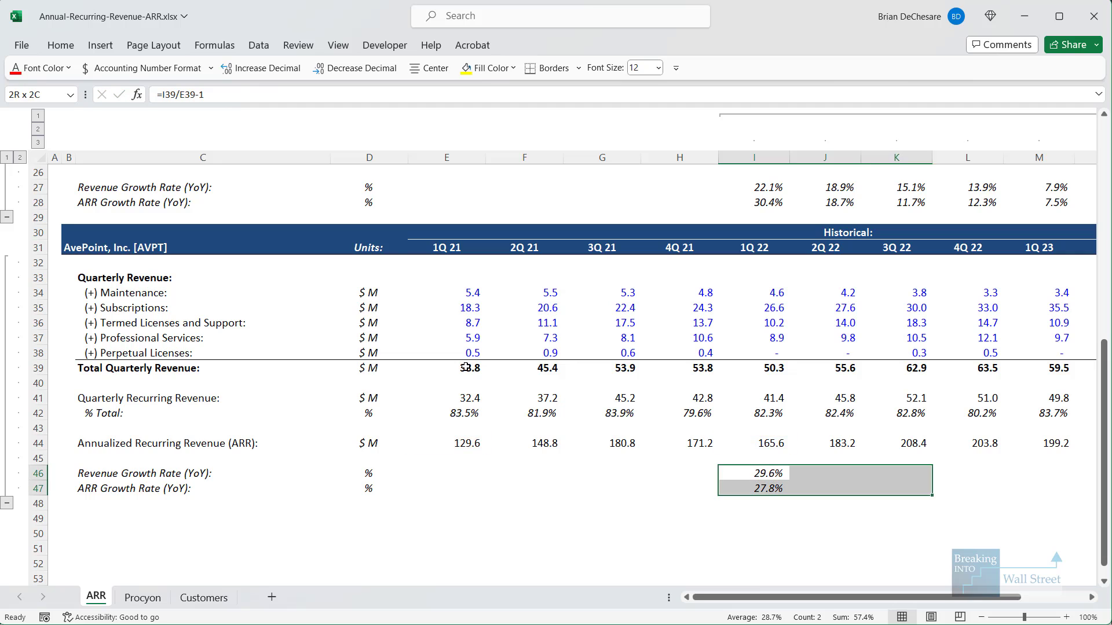
{"action": "key", "text": "shift+Right"}
{"action": "key", "text": "shift+Right"}
{"action": "key", "text": "shift+Right"}
{"action": "key", "text": "ctrl+r"}
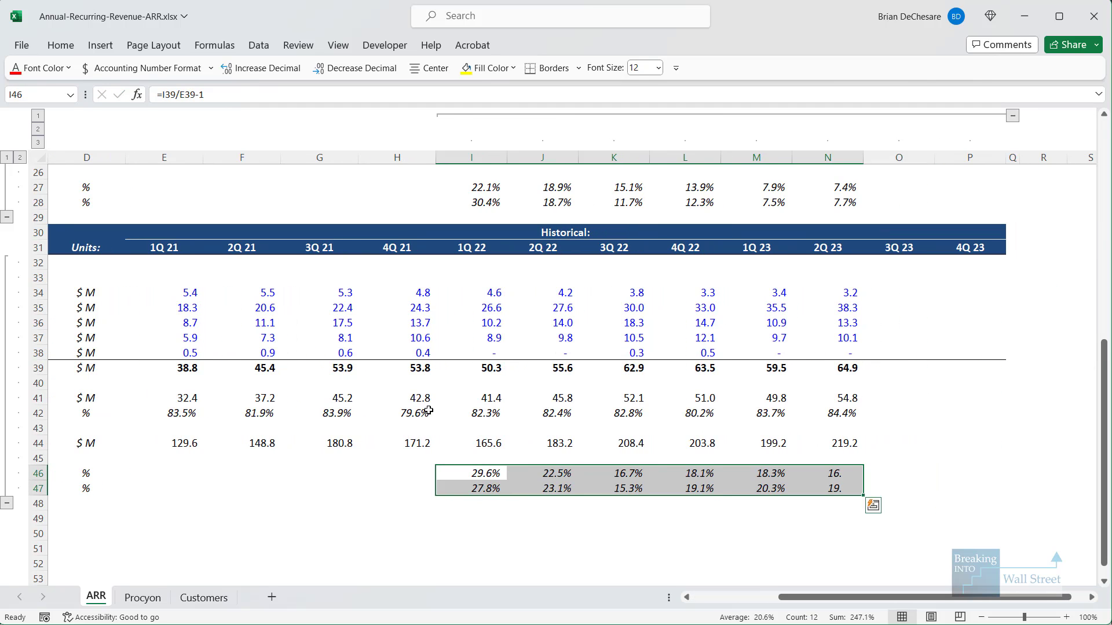
Step: Compare AvePoint's revenue and ARR growth rates from 1Q 22 through 2Q 23
{"action": "left_click", "coordinate": [368, 449]}
{"action": "left_click_drag", "start_coordinate": [451, 459], "coordinate": [902, 502]}
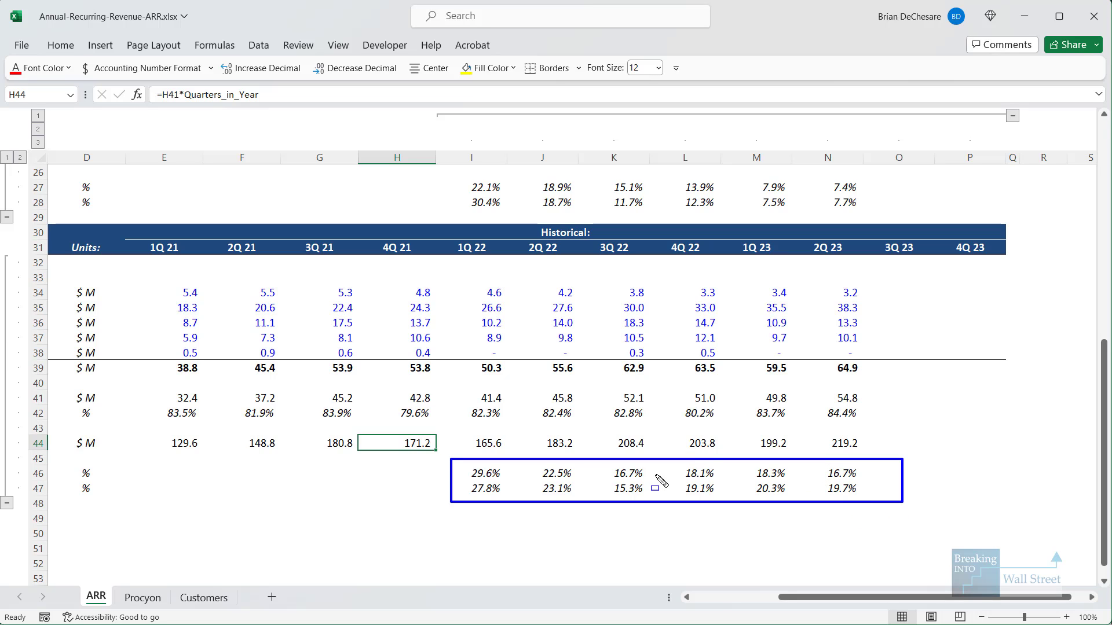
{"action": "left_click", "coordinate": [625, 474]}
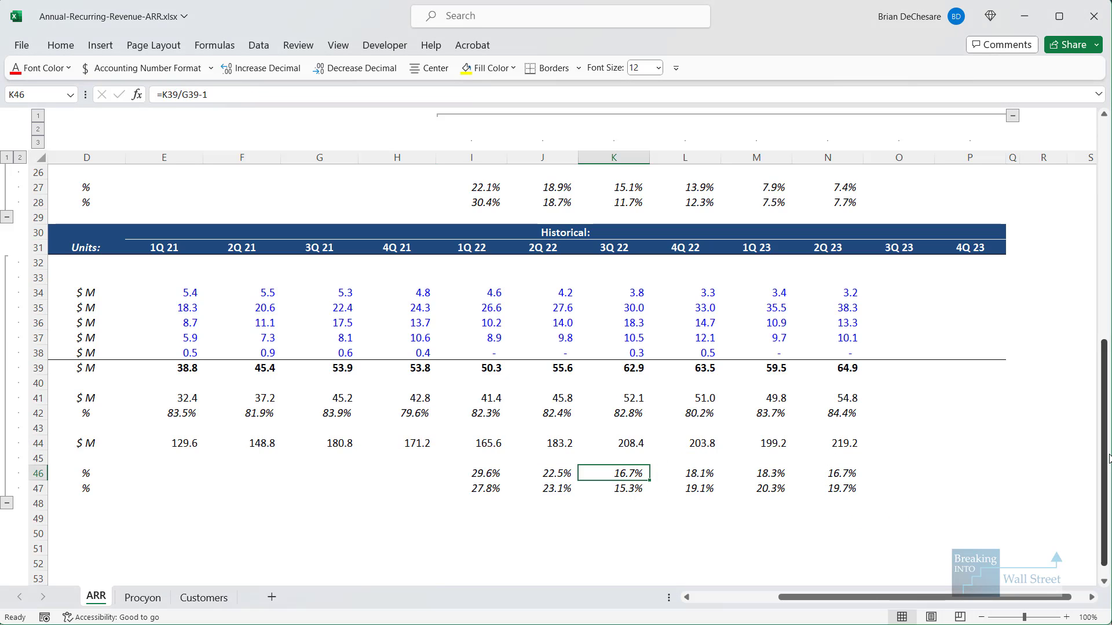
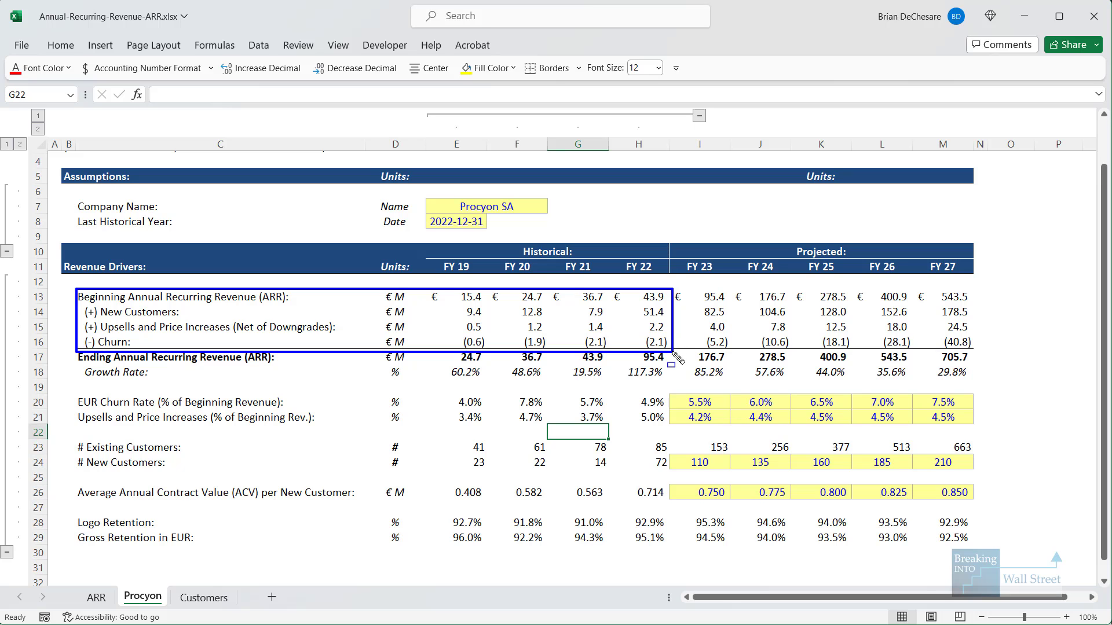
Step: Examine the FY 22 New Customers, Upsells and Price Increases, and Churn formulas in H14:H16 of the Procyon sheet
{"action": "key", "text": "Escape"}
{"action": "left_click", "coordinate": [650, 310]}
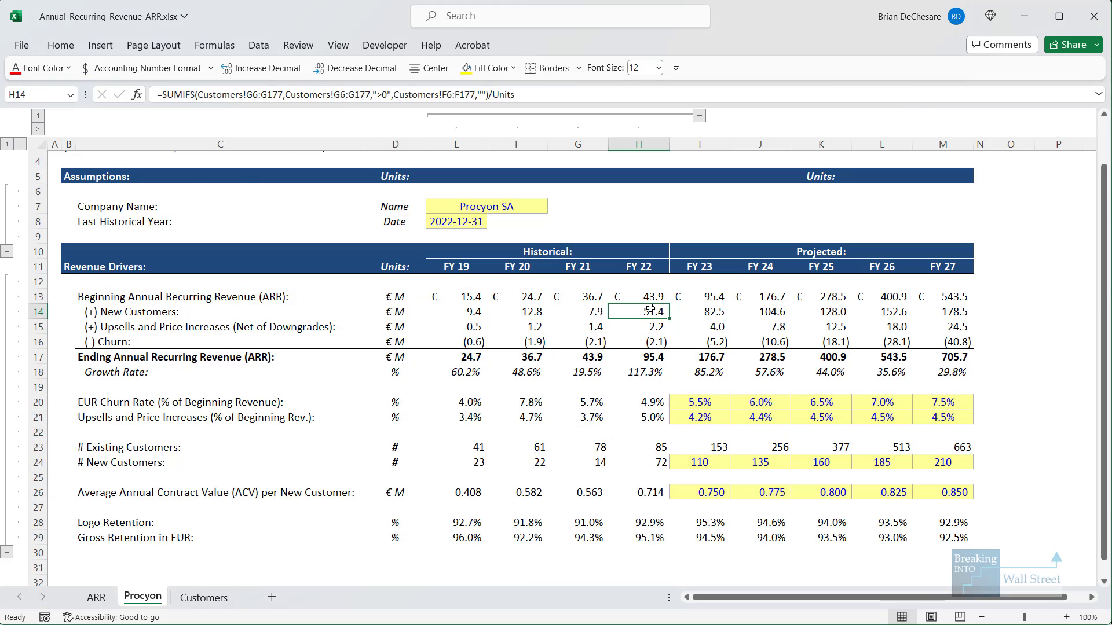
{"action": "key", "text": "F2"}
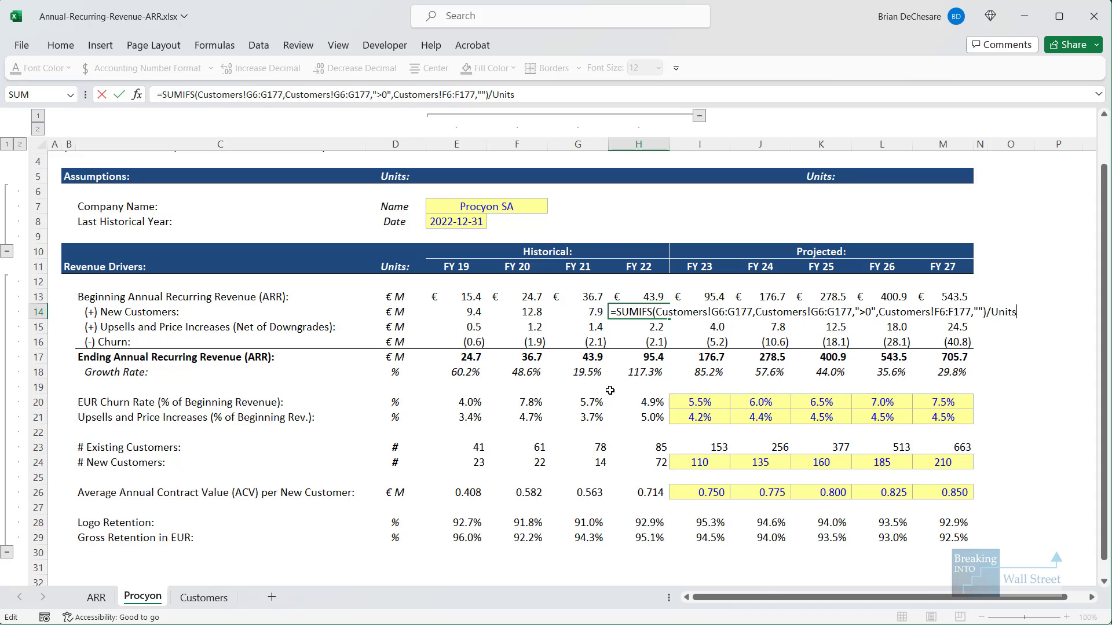
{"action": "key", "text": "Return"}
{"action": "key", "text": "F2"}
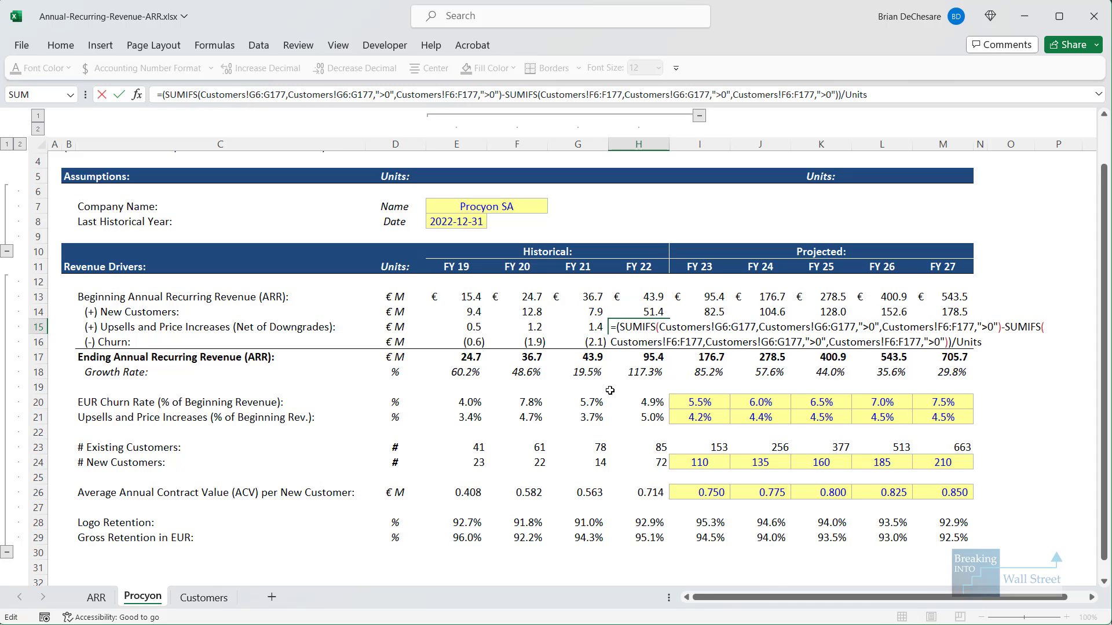
{"action": "key", "text": "Return"}
{"action": "key", "text": "F2"}
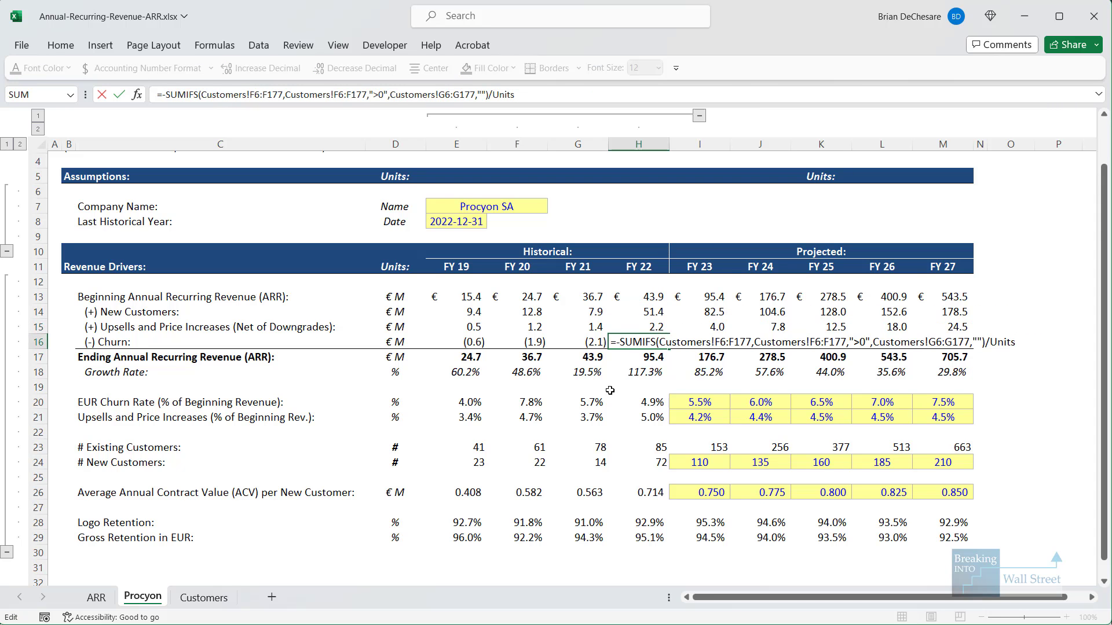
{"action": "key", "text": "Return"}
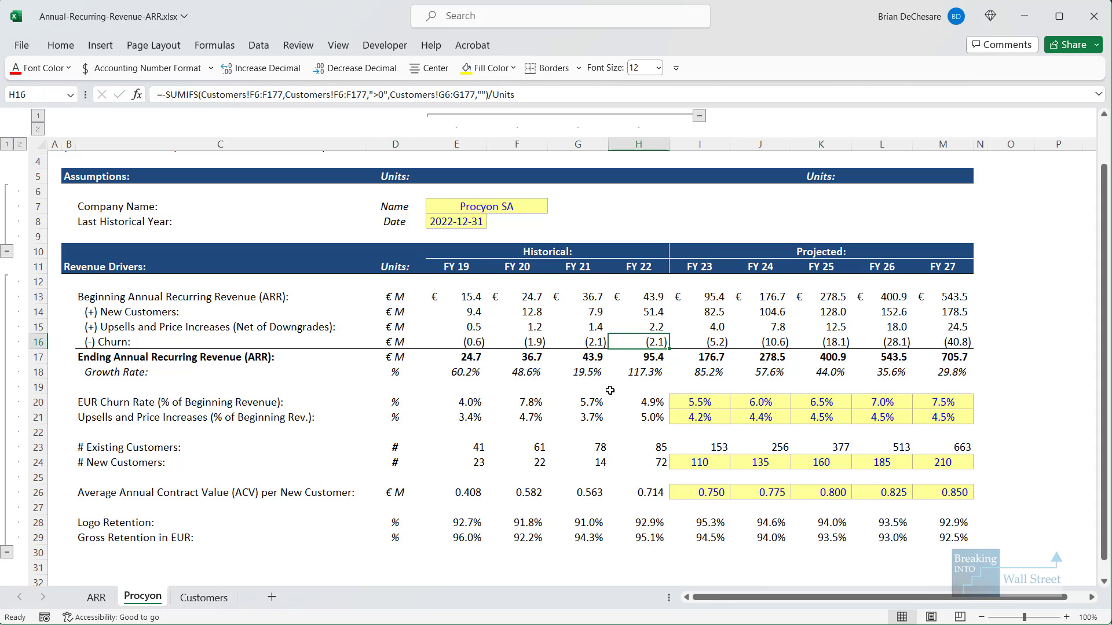
{"action": "key", "text": "Up"}
{"action": "key", "text": "Up"}
{"action": "key", "text": "Up"}
Step: Look through the subscription revenue by customer for FY 18 to FY 22 on the Customers sheet
{"action": "key", "text": "ctrl+Page_Down"}
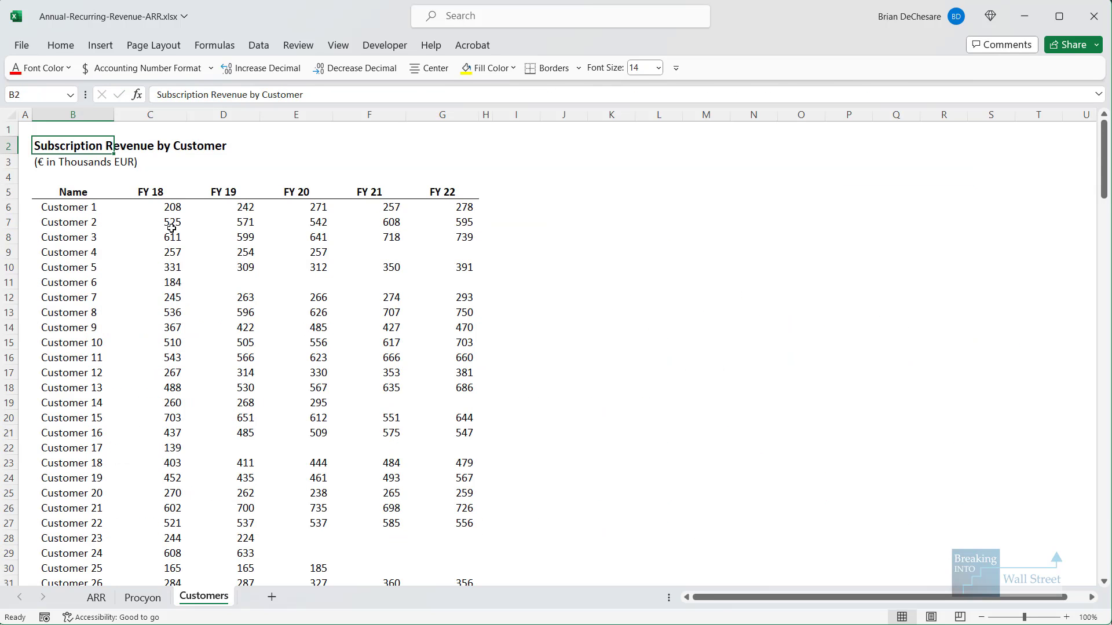
{"action": "left_click", "coordinate": [150, 211]}
{"action": "scroll", "coordinate": [192, 172], "scroll_direction": "down", "scroll_amount": 1}
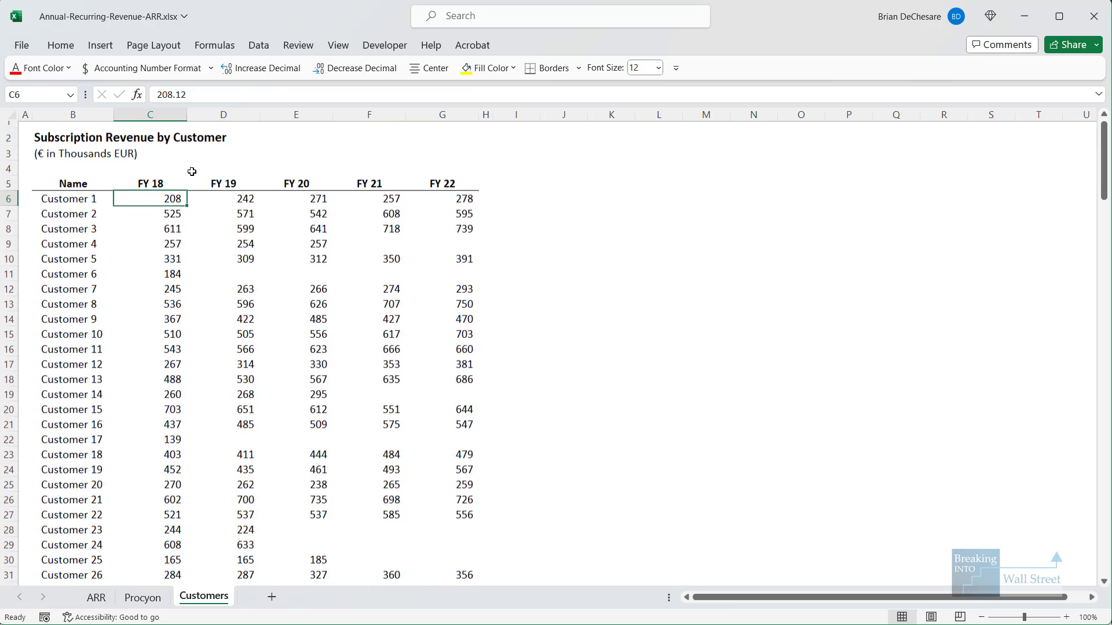
{"action": "scroll", "coordinate": [330, 285], "scroll_direction": "down", "scroll_amount": 17}
{"action": "scroll", "coordinate": [385, 282], "scroll_direction": "up", "scroll_amount": 8}
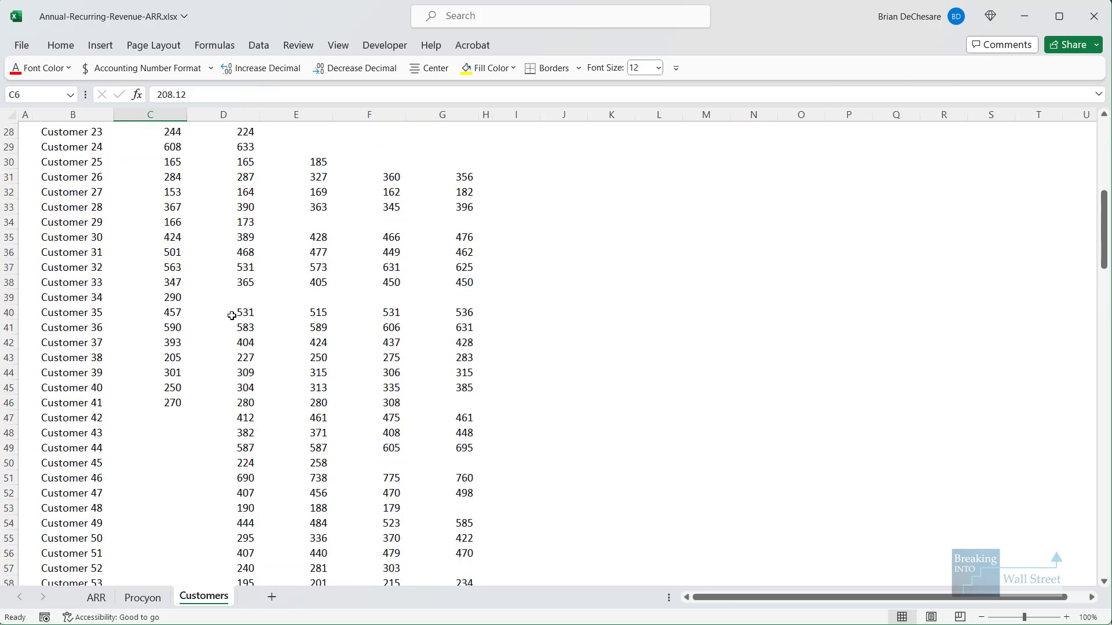
{"action": "scroll", "coordinate": [231, 316], "scroll_direction": "up", "scroll_amount": 9}
Step: Clear the FY 22 New Customers formula from H14 of the Procyon sheet
{"action": "left_click", "coordinate": [159, 595]}
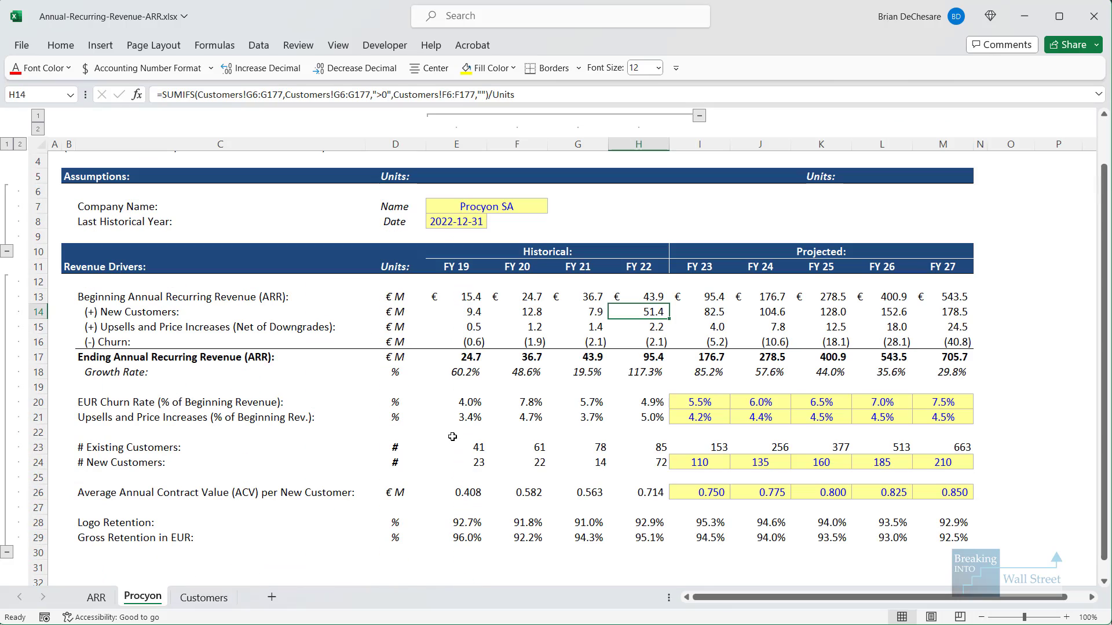
{"action": "key", "text": "F2"}
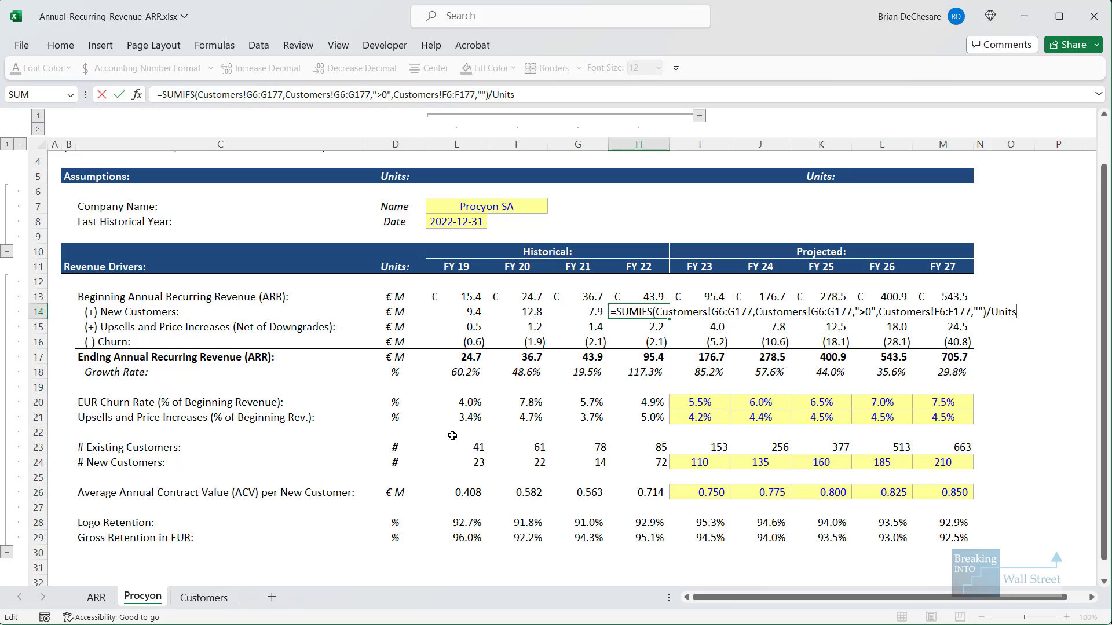
{"action": "key", "text": "Escape"}
{"action": "key", "text": "Delete"}
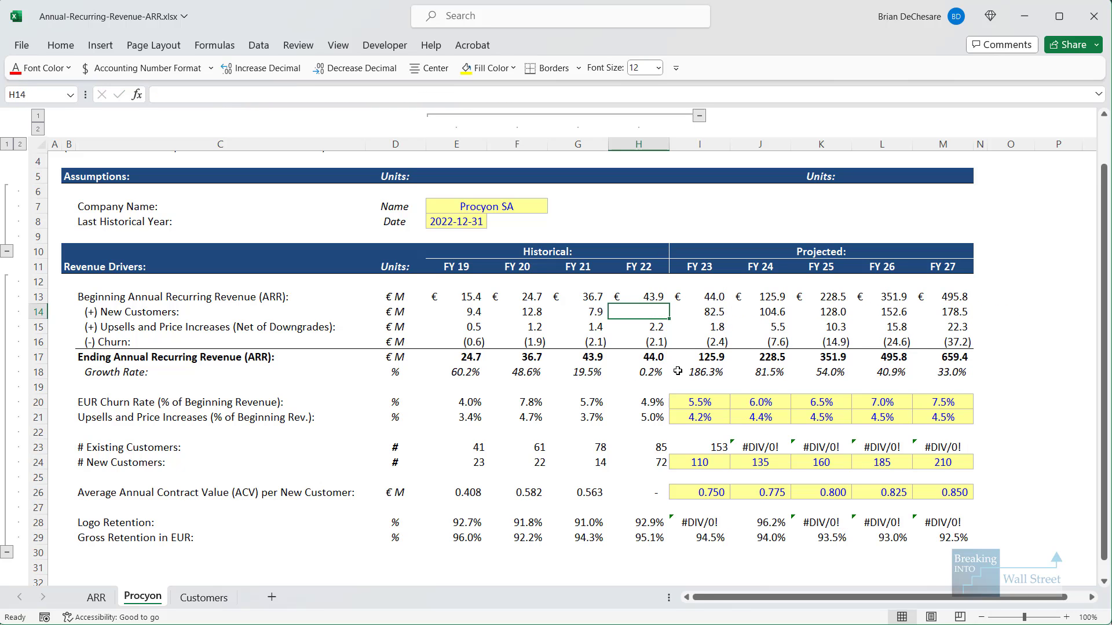
Step: Start a SUMIFS formula in H14 using the FY 22 customer revenue in Customers!G6:G177 as the sum range
{"action": "type", "text": "=SUMIFS("}
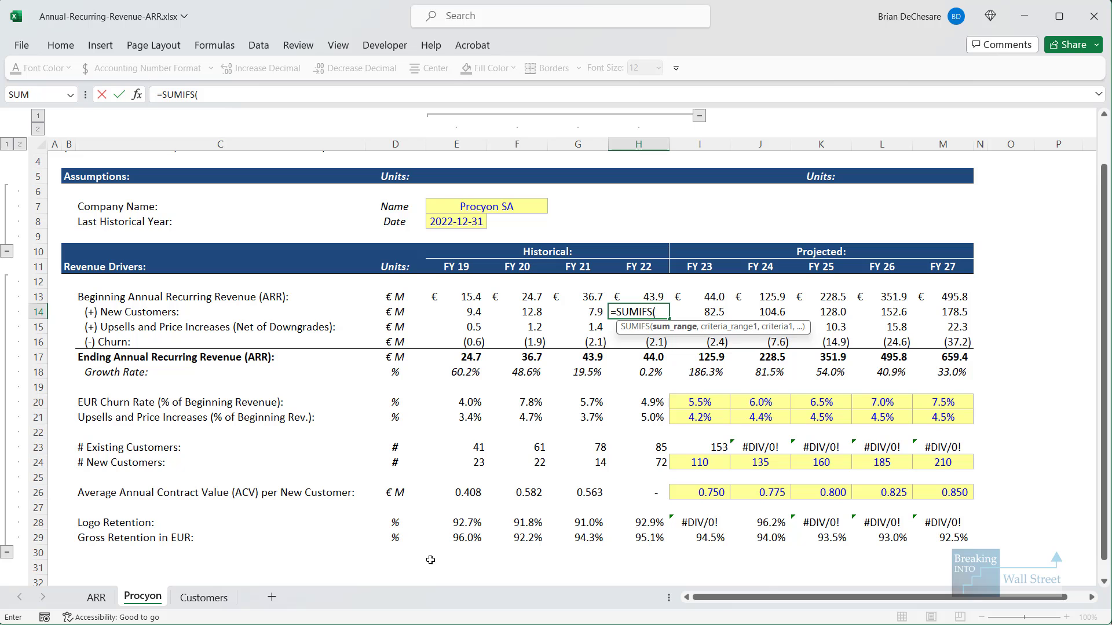
{"action": "left_click", "coordinate": [209, 595]}
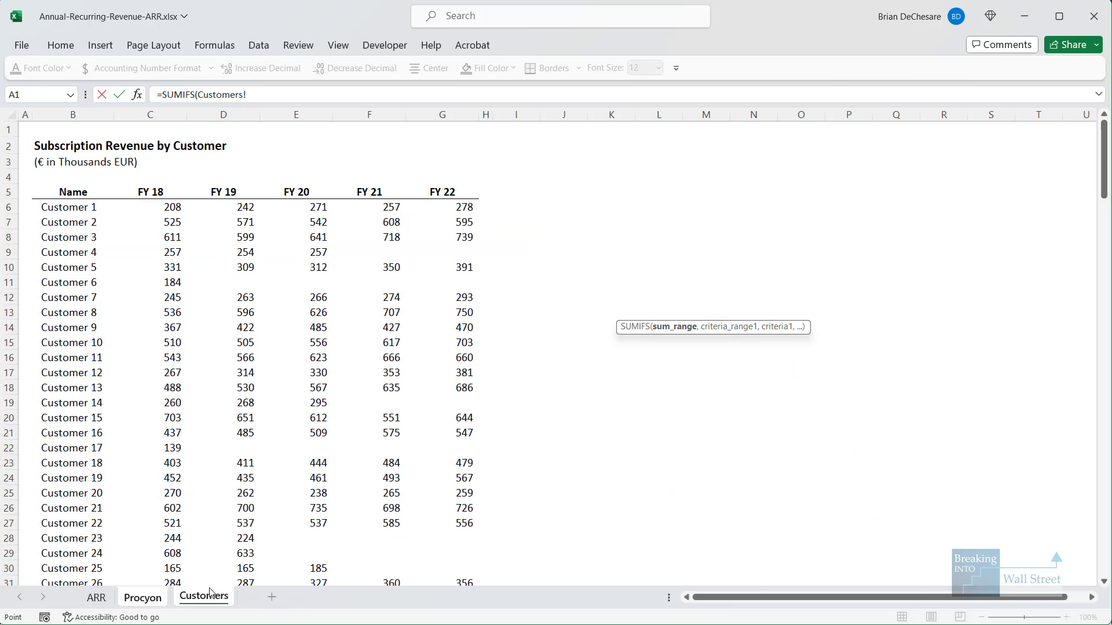
{"action": "left_click", "coordinate": [456, 210]}
{"action": "key", "text": "shift+Down"}
{"action": "key", "text": "shift+Down"}
{"action": "key", "text": "shift+Down"}
{"action": "key", "text": "shift+Down"}
{"action": "key", "text": "shift+Down"}
{"action": "key", "text": "shift+Down"}
{"action": "key", "text": "shift+Down"}
{"action": "key", "text": "shift+Down"}
{"action": "key", "text": "shift+Down"}
{"action": "key", "text": "shift+Down"}
{"action": "key", "text": "shift+Down"}
{"action": "key", "text": "shift+Down"}
{"action": "key", "text": "shift+Down"}
{"action": "key", "text": "shift+Down"}
{"action": "key", "text": "shift+Down"}
{"action": "key", "text": "shift+Down"}
{"action": "key", "text": "shift+Down"}
{"action": "key", "text": "shift+Down"}
{"action": "key", "text": "shift+Down"}
{"action": "key", "text": "shift+Down"}
{"action": "key", "text": "shift+Down"}
{"action": "key", "text": "shift+Down"}
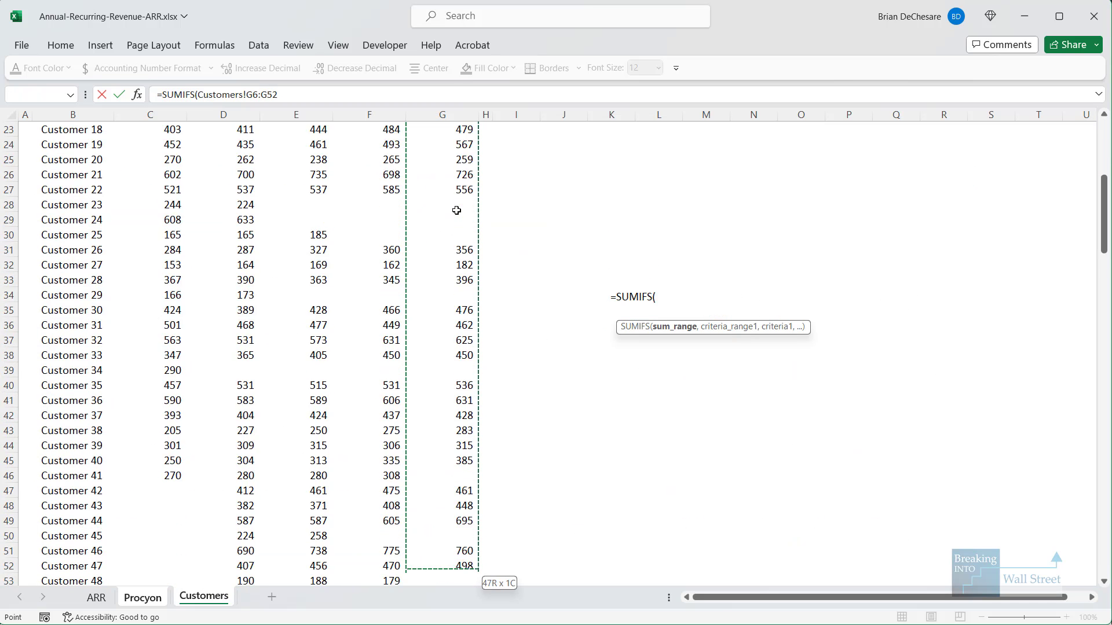
{"action": "key", "text": "shift+Down"}
{"action": "key", "text": "shift+Down"}
{"action": "key", "text": "shift+Down"}
{"action": "key", "text": "shift+Down"}
{"action": "key", "text": "shift+Down"}
{"action": "key", "text": "shift+Down"}
{"action": "key", "text": "shift+Down"}
{"action": "key", "text": "shift+Down"}
{"action": "key", "text": "shift+Down"}
{"action": "key", "text": "shift+Down"}
{"action": "key", "text": "shift+Down"}
{"action": "key", "text": "shift+Down"}
{"action": "key", "text": "shift+Down"}
{"action": "key", "text": "shift+Down"}
{"action": "key", "text": "shift+Down"}
{"action": "key", "text": "shift+Down"}
{"action": "key", "text": "shift+Down"}
{"action": "key", "text": "shift+Down"}
{"action": "key", "text": "shift+Down"}
{"action": "key", "text": "shift+Down"}
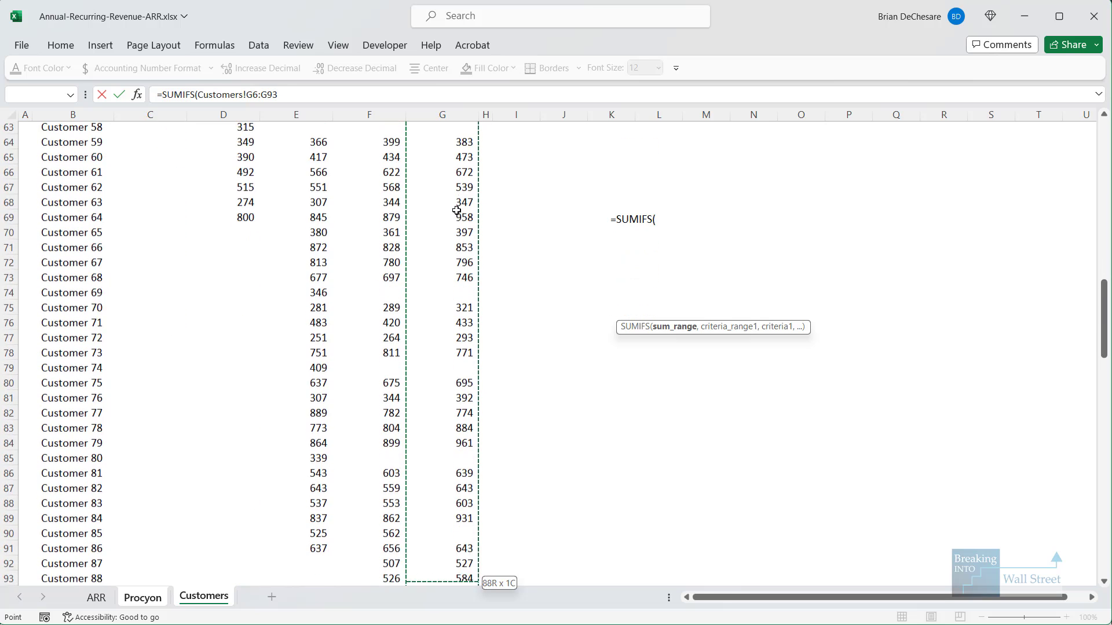
{"action": "key", "text": "ctrl+shift+Down"}
{"action": "key", "text": "ctrl+shift+Up"}
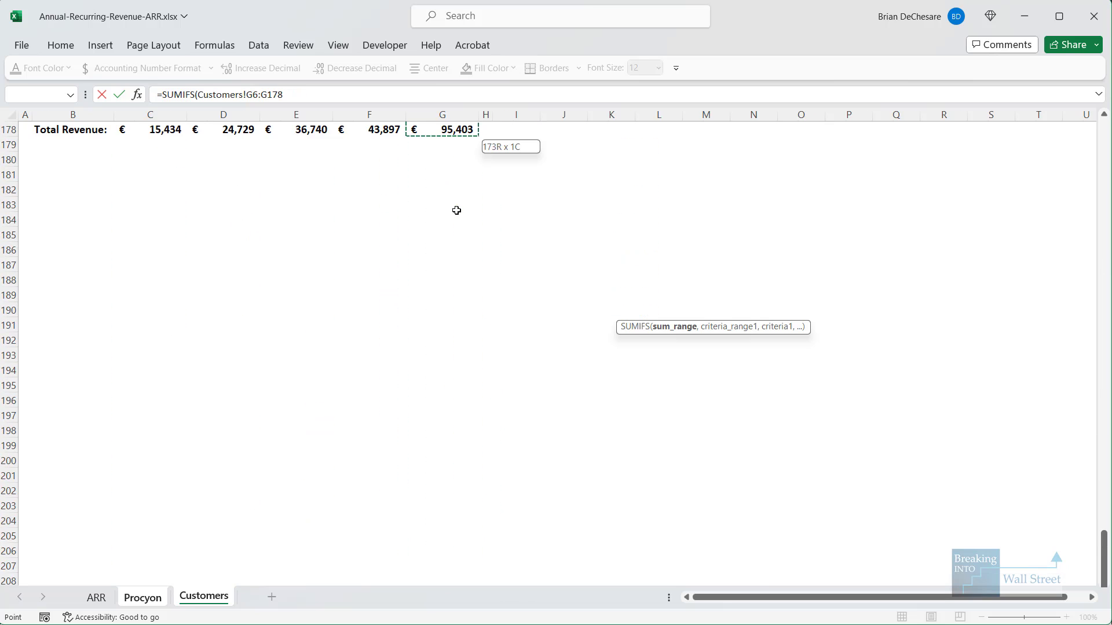
{"action": "key", "text": "shift+Up"}
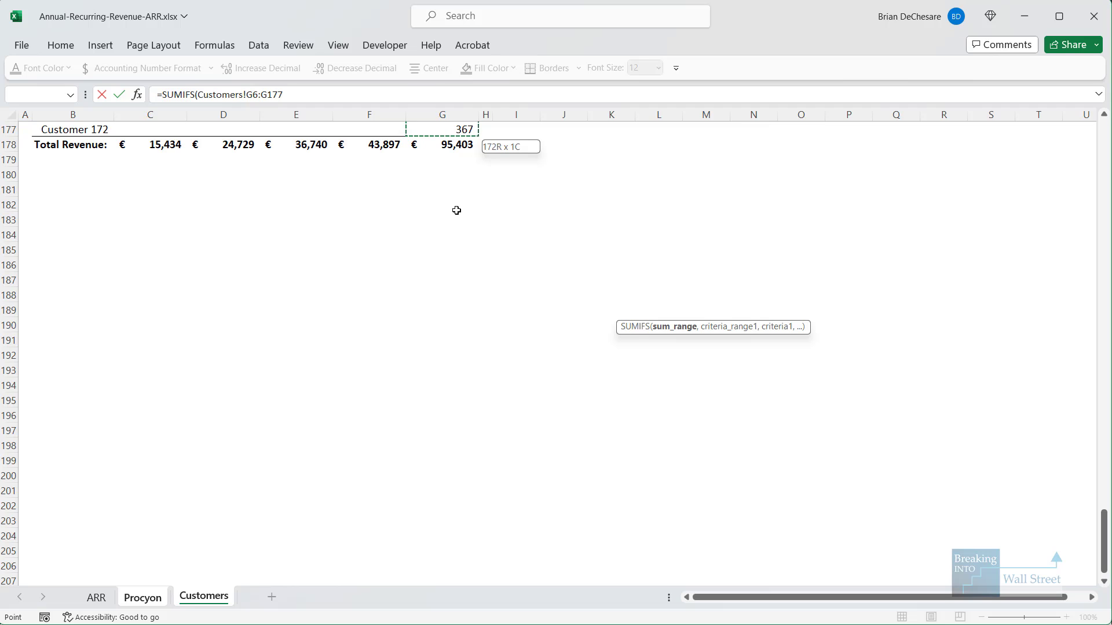
Step: Add Customers!G6:G177 as the first criteria range of the SUMIFS formula, with the criterion ">0"
{"action": "type", "text": ","}
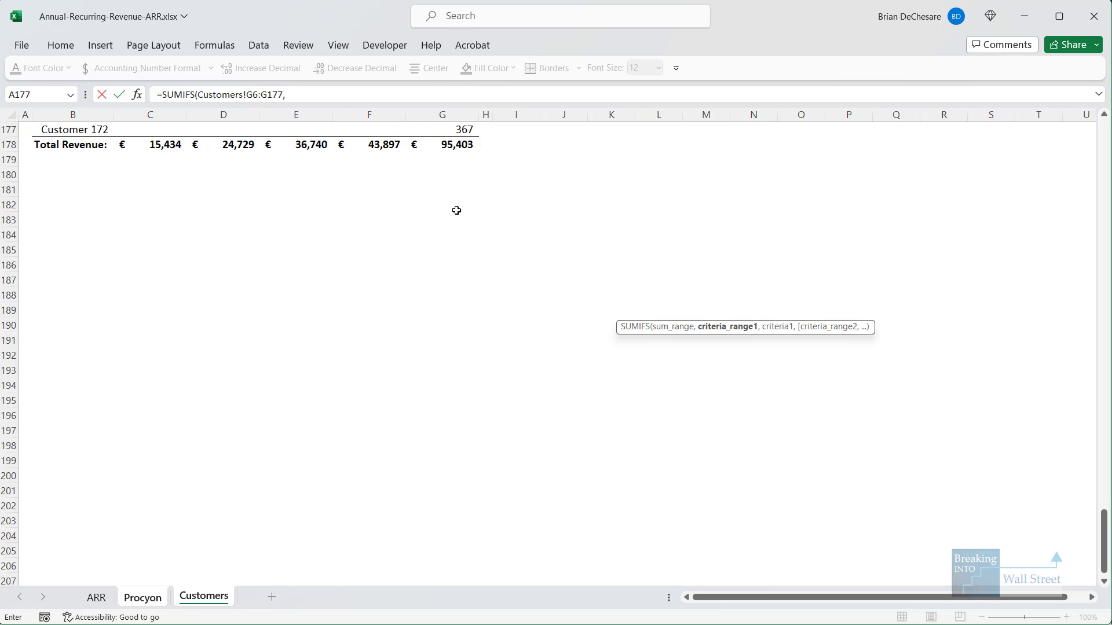
{"action": "scroll", "coordinate": [456, 210], "scroll_direction": "up", "scroll_amount": 5}
{"action": "left_click", "coordinate": [462, 355]}
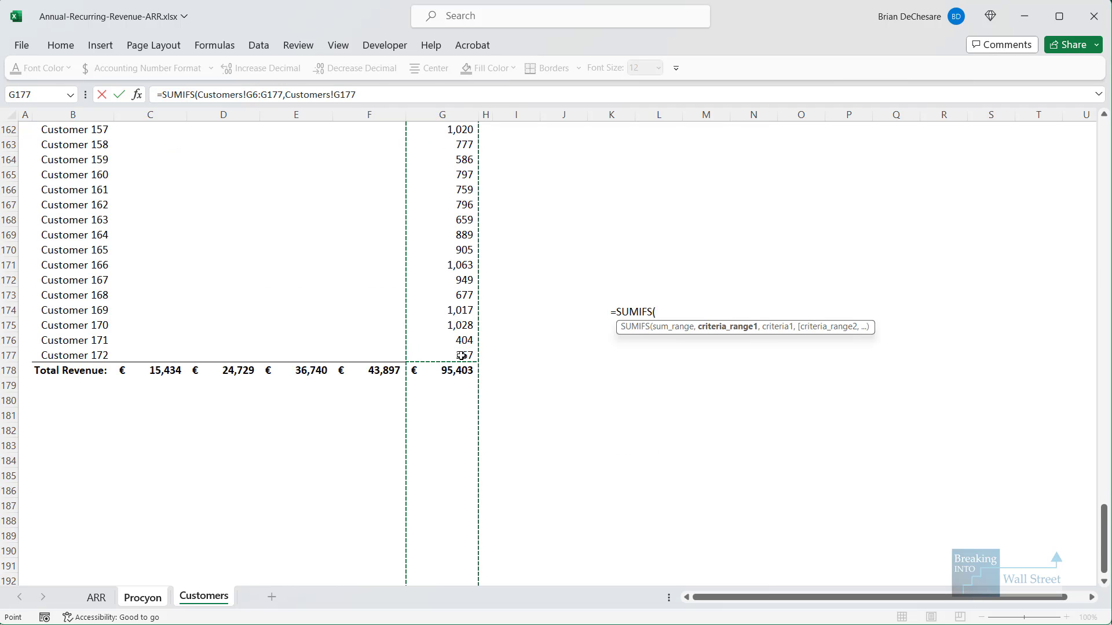
{"action": "key", "text": "shift+Page_Up"}
{"action": "key", "text": "shift+Page_Up"}
{"action": "key", "text": "shift+Page_Up"}
{"action": "key", "text": "shift+Page_Up"}
{"action": "key", "text": "shift+Page_Up"}
{"action": "key", "text": "shift+Page_Up"}
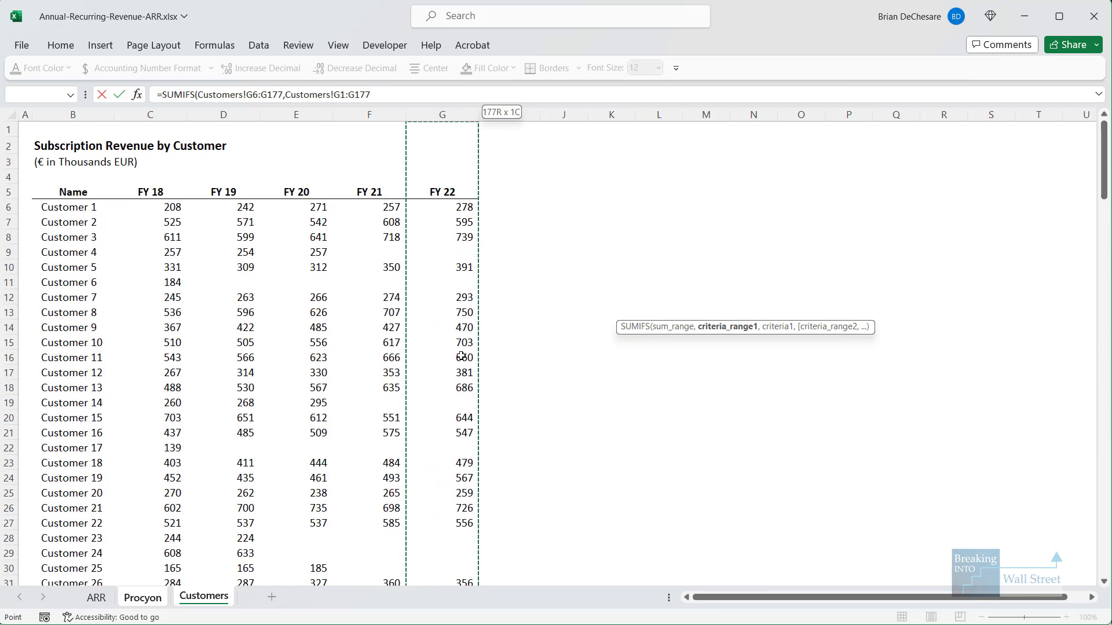
{"action": "key", "text": "shift+Down"}
{"action": "key", "text": "shift+Down"}
{"action": "key", "text": "shift+Down"}
{"action": "key", "text": "shift+Down"}
{"action": "key", "text": "shift+Down"}
{"action": "type", "text": ",\">0\""}
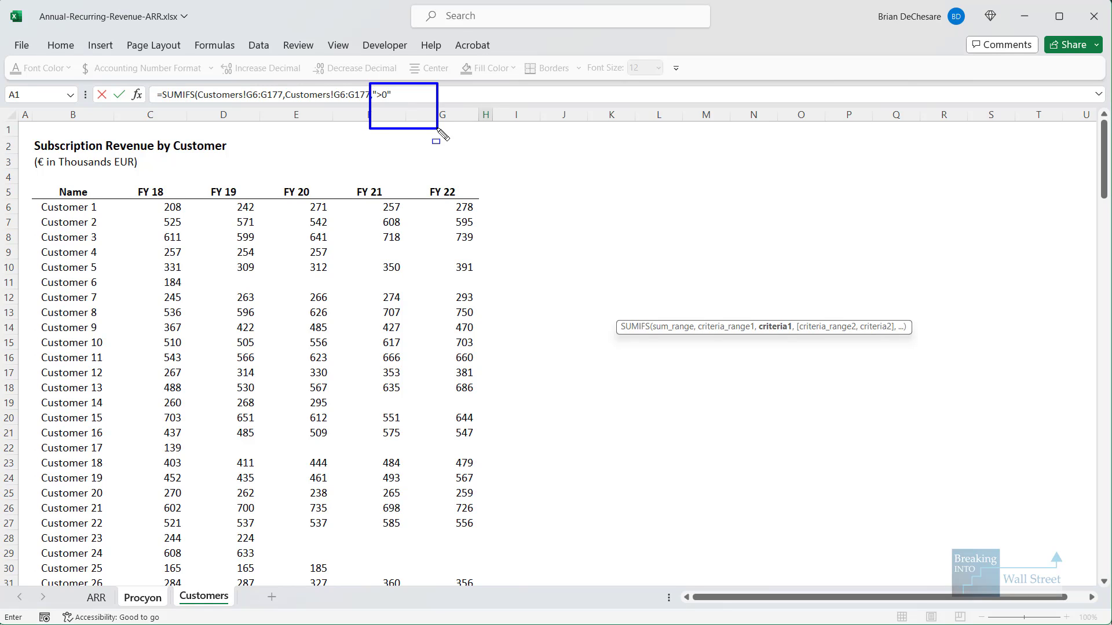
Step: Add the FY 21 revenue in Customers!F6:F177 as the second criteria range with the blank criterion "" and complete the formula
{"action": "left_click", "coordinate": [370, 16]}
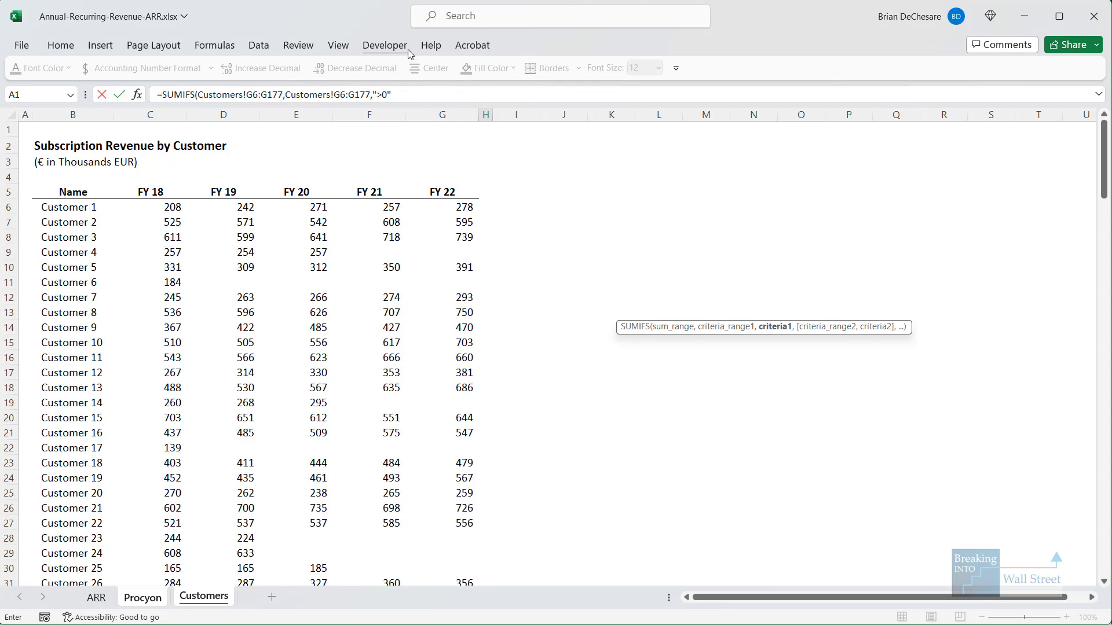
{"action": "left_click", "coordinate": [437, 96]}
{"action": "type", "text": ","}
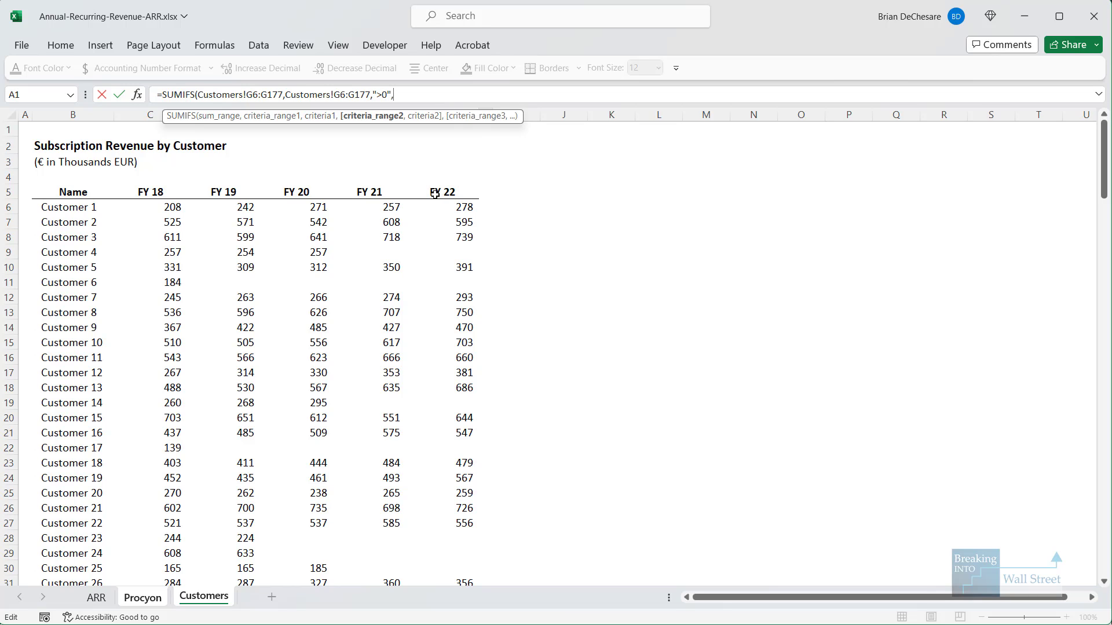
{"action": "left_click_drag", "start_coordinate": [338, 174], "coordinate": [432, 548]}
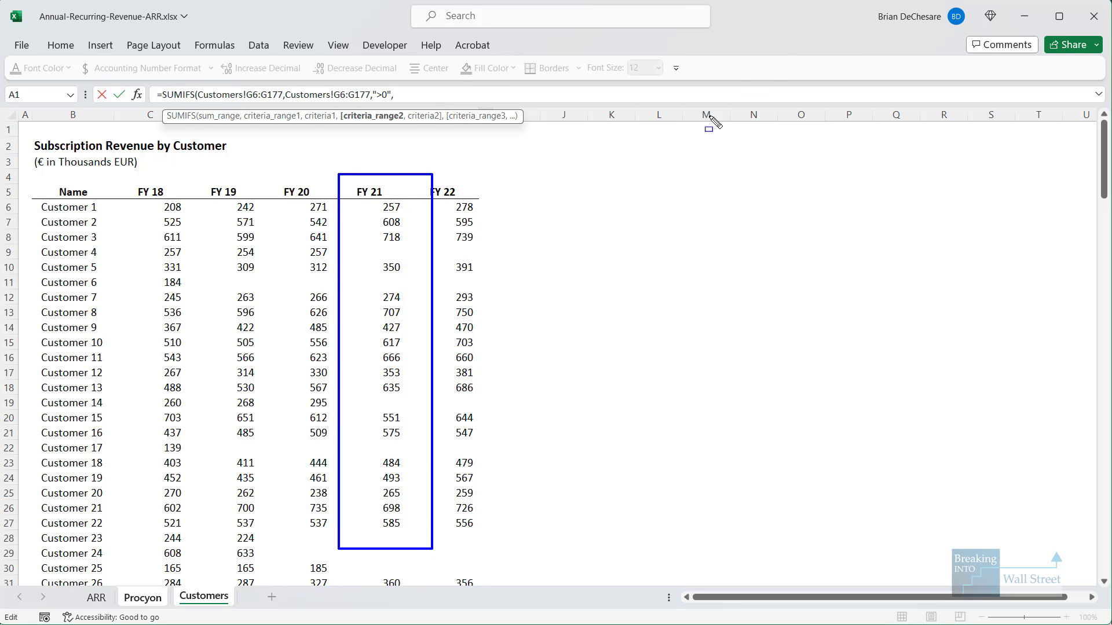
{"action": "key", "text": "Escape"}
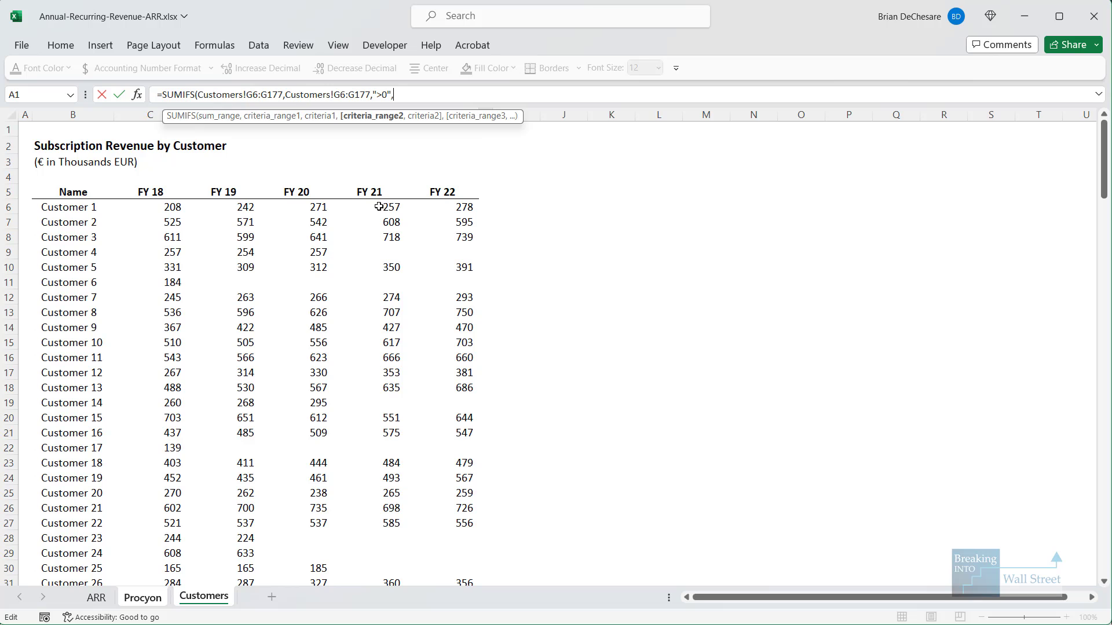
{"action": "left_click_drag", "start_coordinate": [379, 207], "coordinate": [394, 573]}
{"action": "key", "text": "ctrl+shift+Down"}
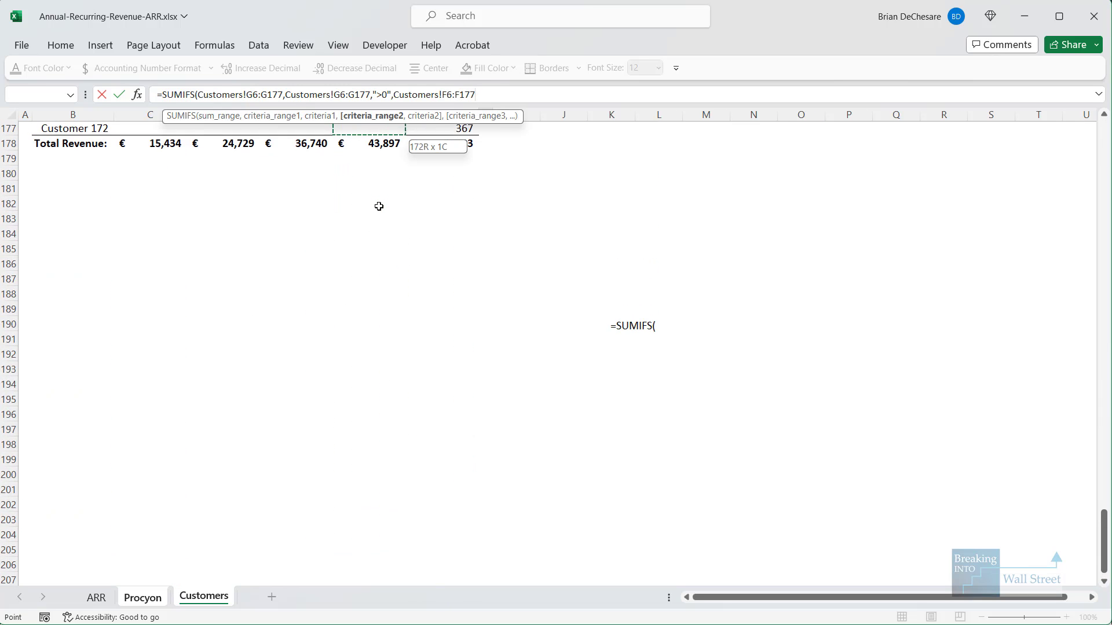
{"action": "type", "text": ","}
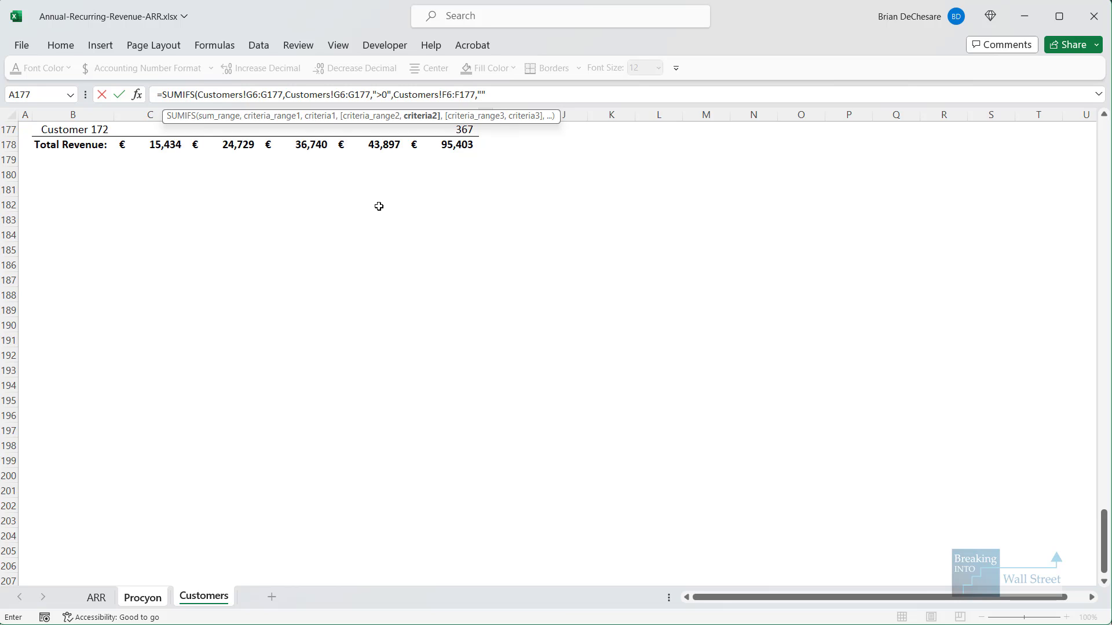
{"action": "type", "text": "\"\""}
{"action": "left_click_drag", "start_coordinate": [475, 85], "coordinate": [508, 111]}
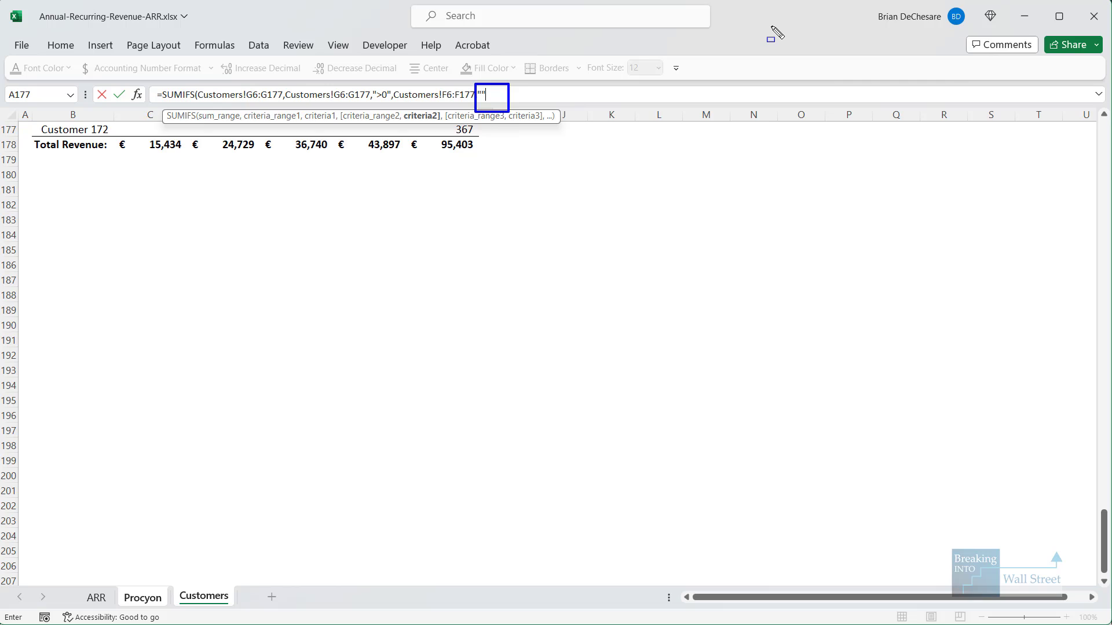
{"action": "key", "text": "Escape"}
{"action": "type", "text": ")"}
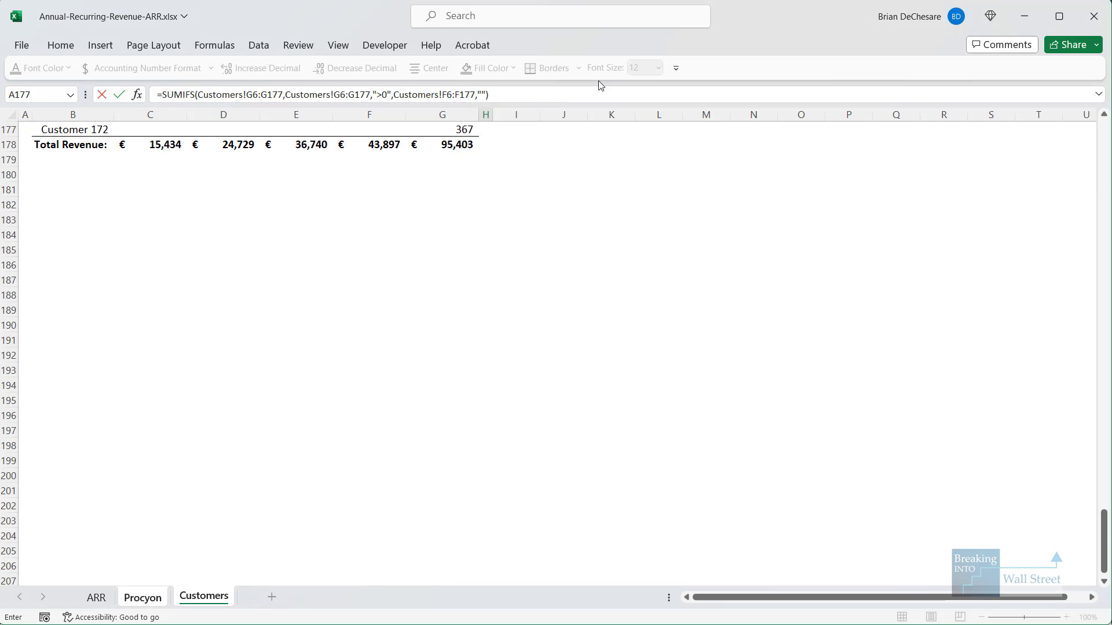
{"action": "key", "text": "Return"}
Step: Divide the FY 22 New Customers formula in H14 by Units
{"action": "key", "text": "F2"}
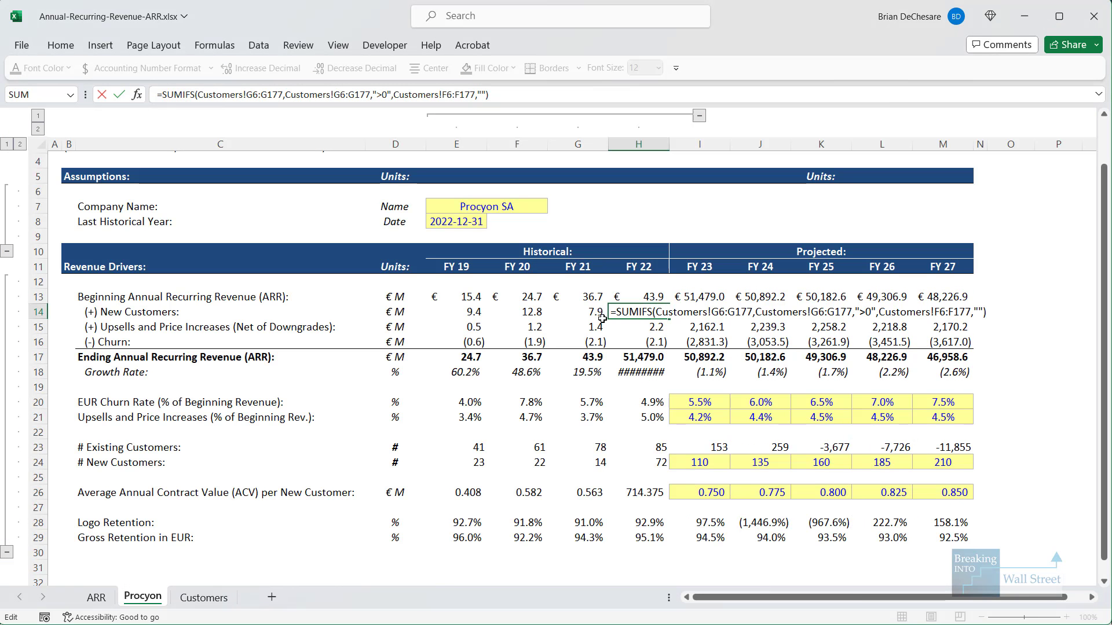
{"action": "type", "text": "/Units"}
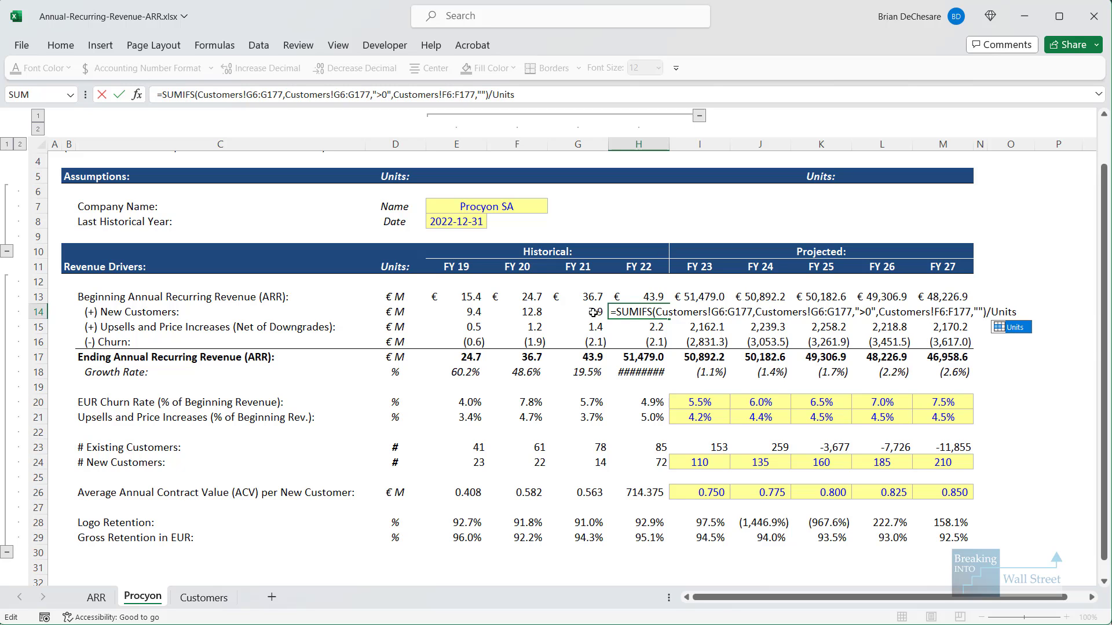
{"action": "key", "text": "Return"}
Step: Examine the FY 22 New Customers and the Upsells and Price Increases formulas in H14:H15
{"action": "key", "text": "Up"}
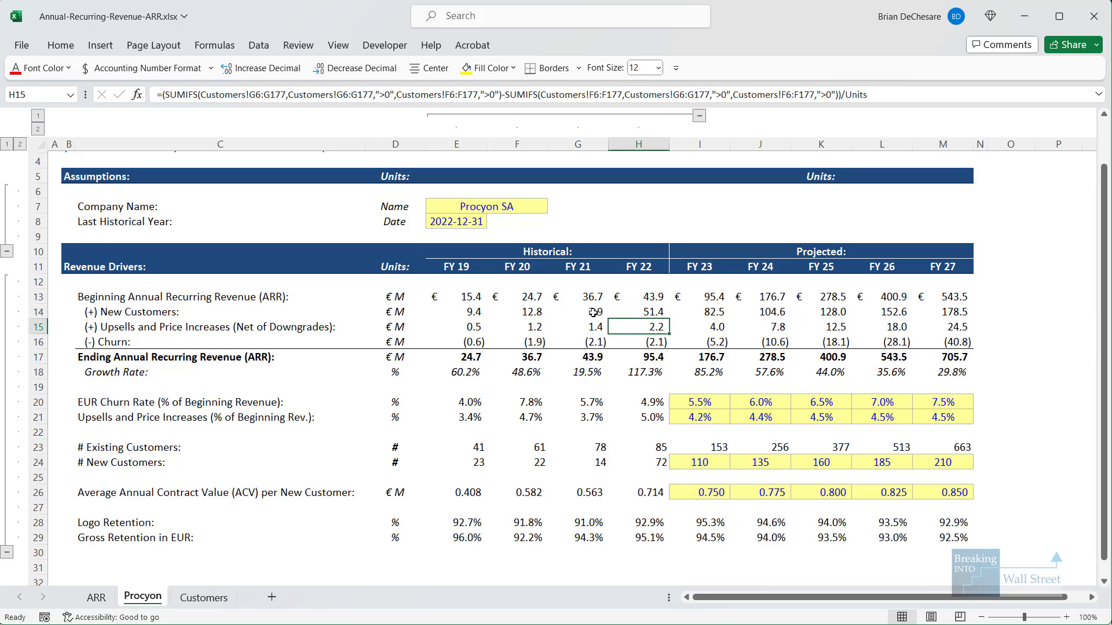
{"action": "key", "text": "F2"}
{"action": "key", "text": "Escape"}
{"action": "key", "text": "Down"}
{"action": "key", "text": "F2"}
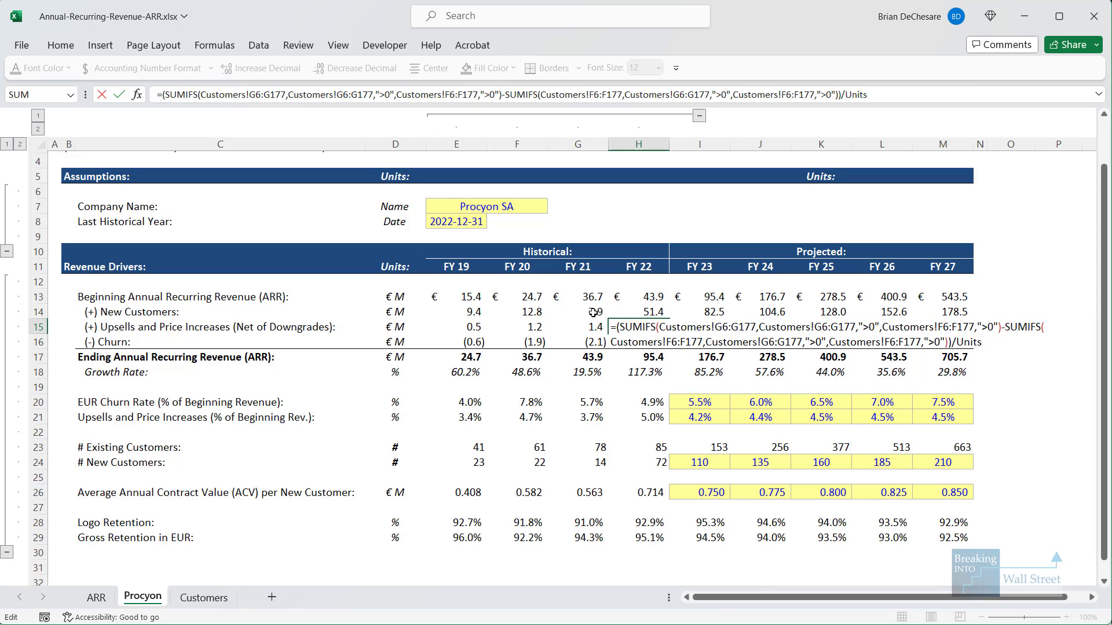
{"action": "key", "text": "ctrl+Return"}
{"action": "left_click_drag", "start_coordinate": [87, 317], "coordinate": [363, 340]}
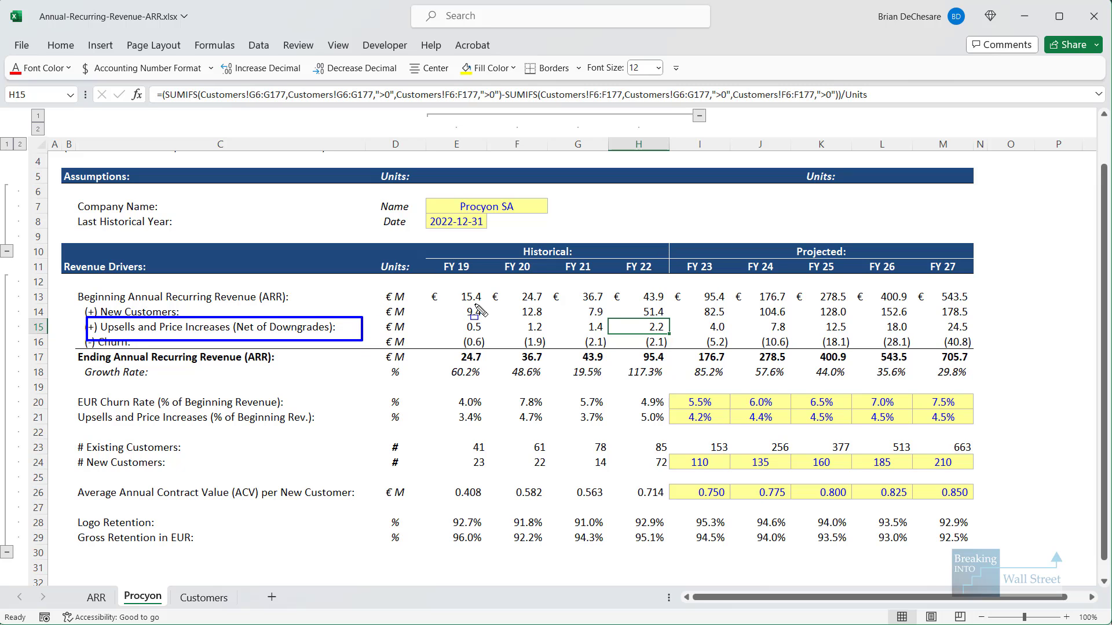
{"action": "key", "text": "Escape"}
Step: Examine the FY 22 Churn formula in H16 and compare it with the New Customers row
{"action": "left_click", "coordinate": [649, 342]}
{"action": "key", "text": "F2"}
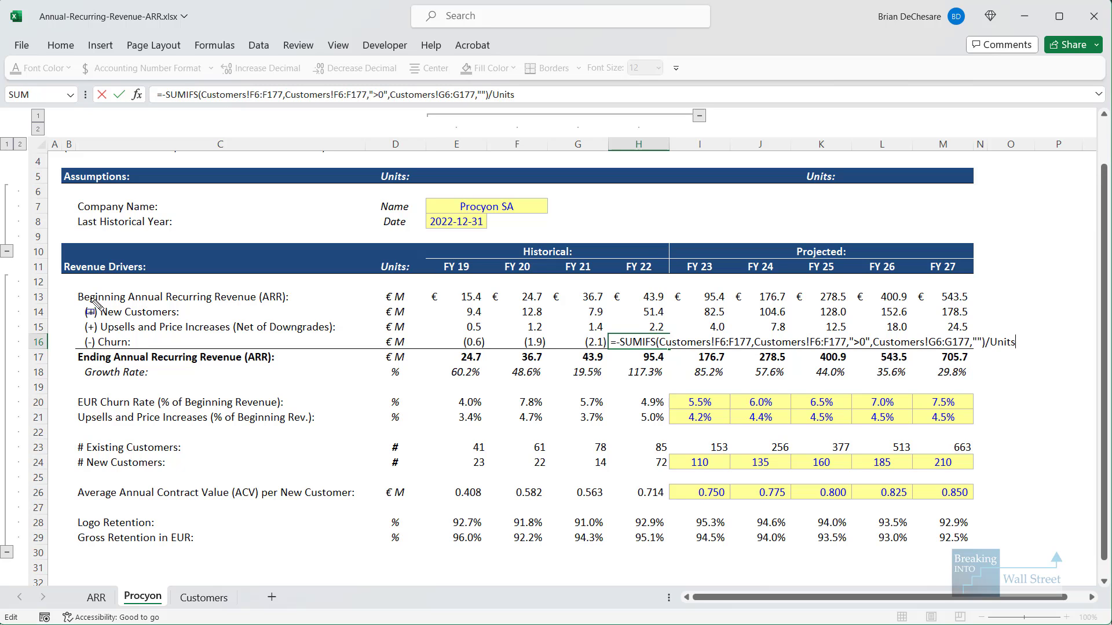
{"action": "mouse_move", "coordinate": [91, 299]}
{"action": "left_mouse_down"}
{"action": "mouse_move", "coordinate": [709, 323]}
{"action": "mouse_move", "coordinate": [716, 341]}
{"action": "mouse_move", "coordinate": [703, 323]}
{"action": "left_mouse_up"}
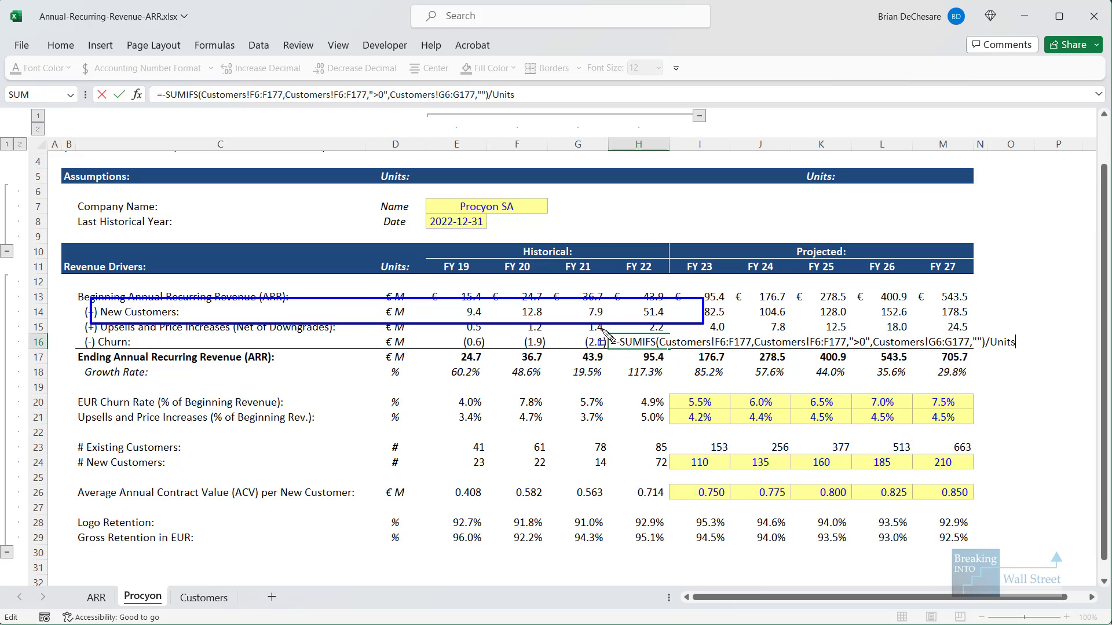
{"action": "mouse_move", "coordinate": [603, 322]}
{"action": "left_mouse_down"}
{"action": "mouse_move", "coordinate": [825, 366]}
{"action": "mouse_move", "coordinate": [1047, 366]}
{"action": "left_mouse_up"}
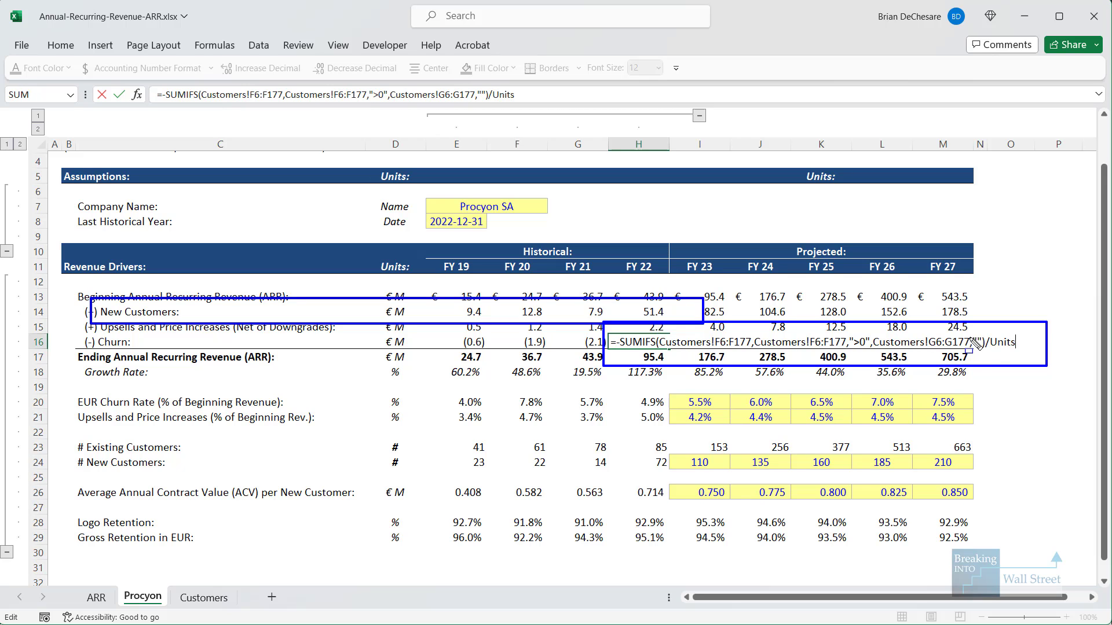
{"action": "key", "text": "Escape"}
{"action": "key", "text": "Escape"}
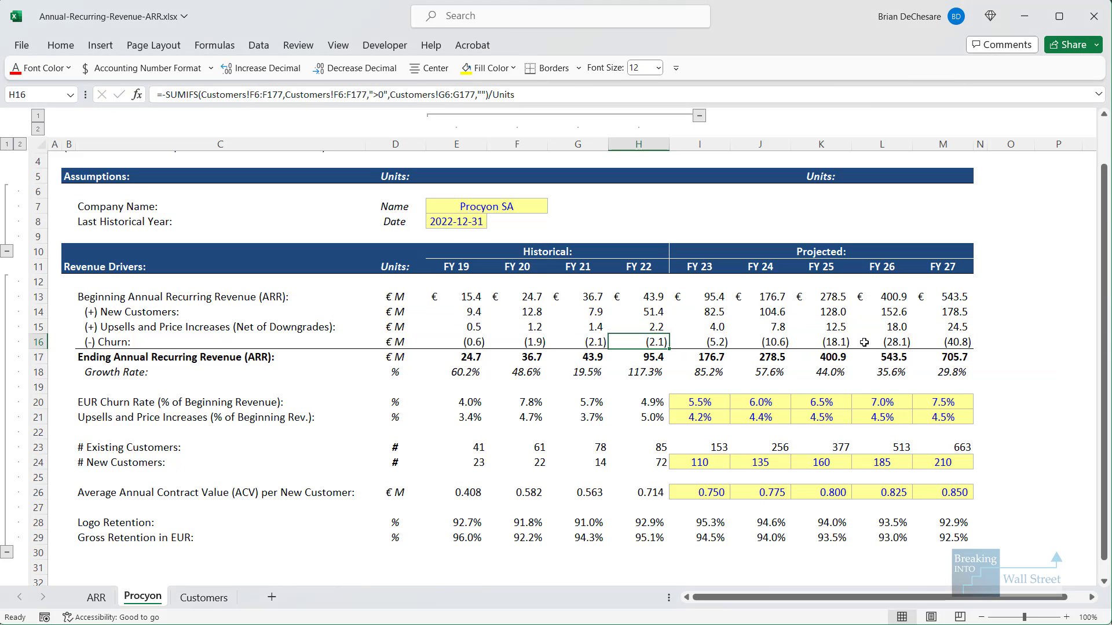
Step: Review the projected churn rate assumption for FY 23 and the historical ARR build from FY 19 through FY 22
{"action": "key", "text": "Right"}
{"action": "key", "text": "Down"}
{"action": "key", "text": "Down"}
{"action": "key", "text": "Down"}
{"action": "key", "text": "Down"}
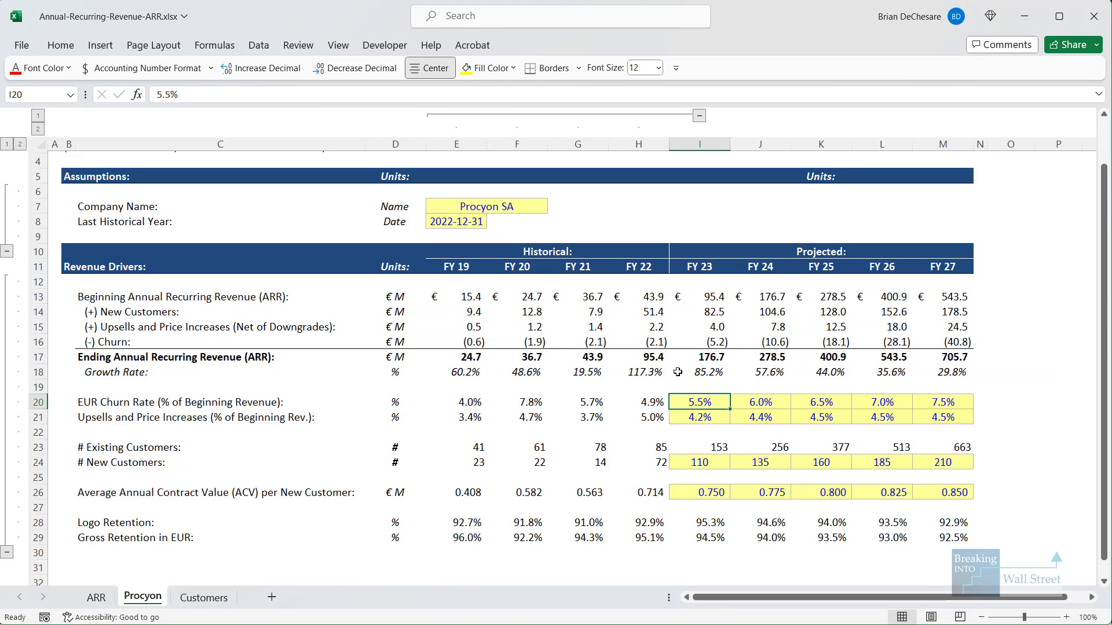
{"action": "left_click", "coordinate": [628, 373]}
{"action": "left_click_drag", "start_coordinate": [653, 313], "coordinate": [460, 374]}
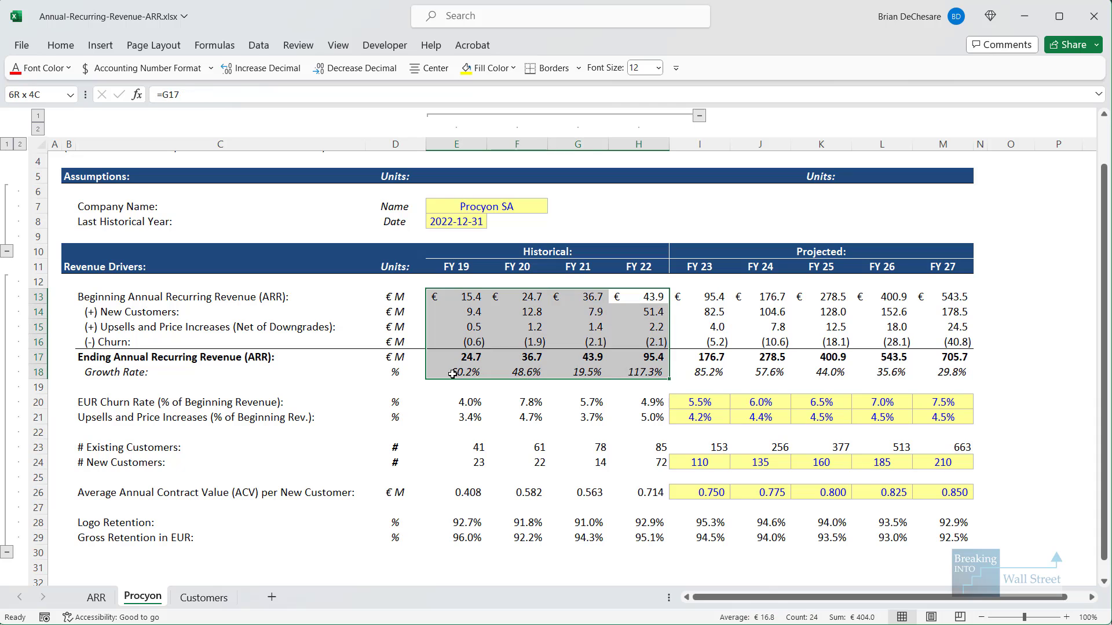
{"action": "left_click", "coordinate": [516, 361]}
{"action": "left_click_drag", "start_coordinate": [112, 346], "coordinate": [294, 377]}
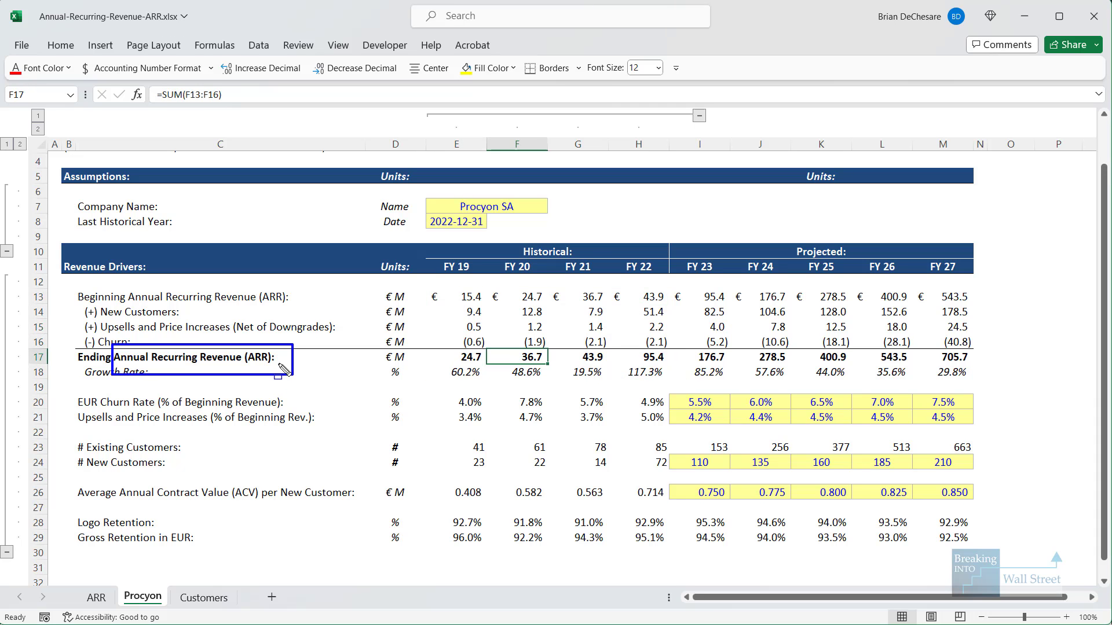
{"action": "key", "text": "Escape"}
Step: Review the subscription revenue by customer for FY 18 through FY 22 on the Customers sheet and return to the Procyon sheet
{"action": "key", "text": "ctrl+Page_Down"}
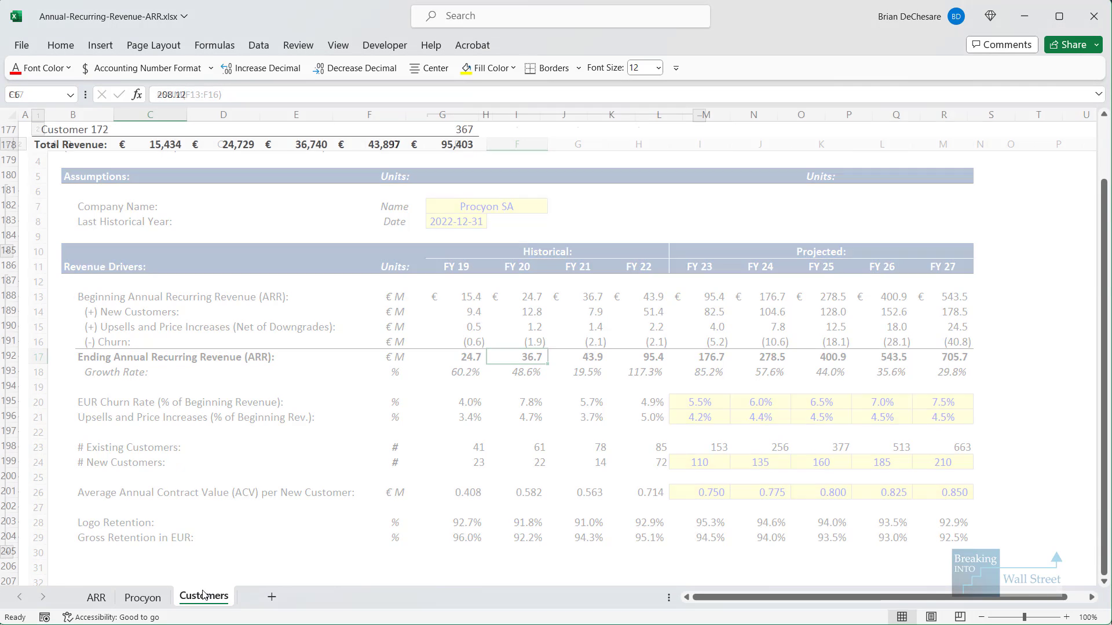
{"action": "scroll", "coordinate": [299, 260], "scroll_direction": "up", "scroll_amount": 20}
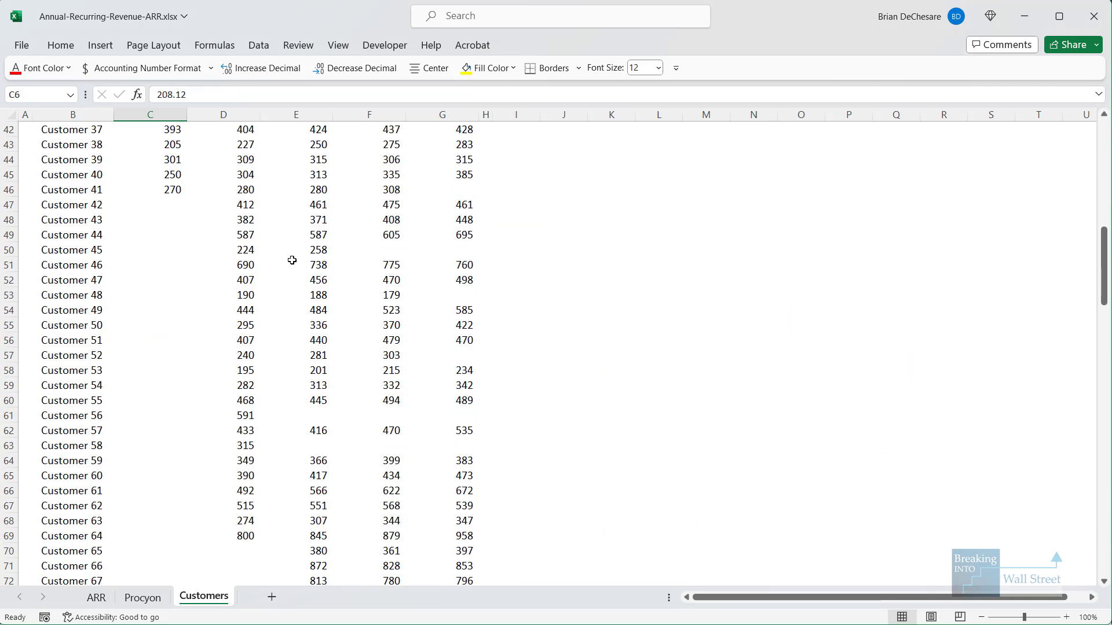
{"action": "left_click", "coordinate": [67, 150]}
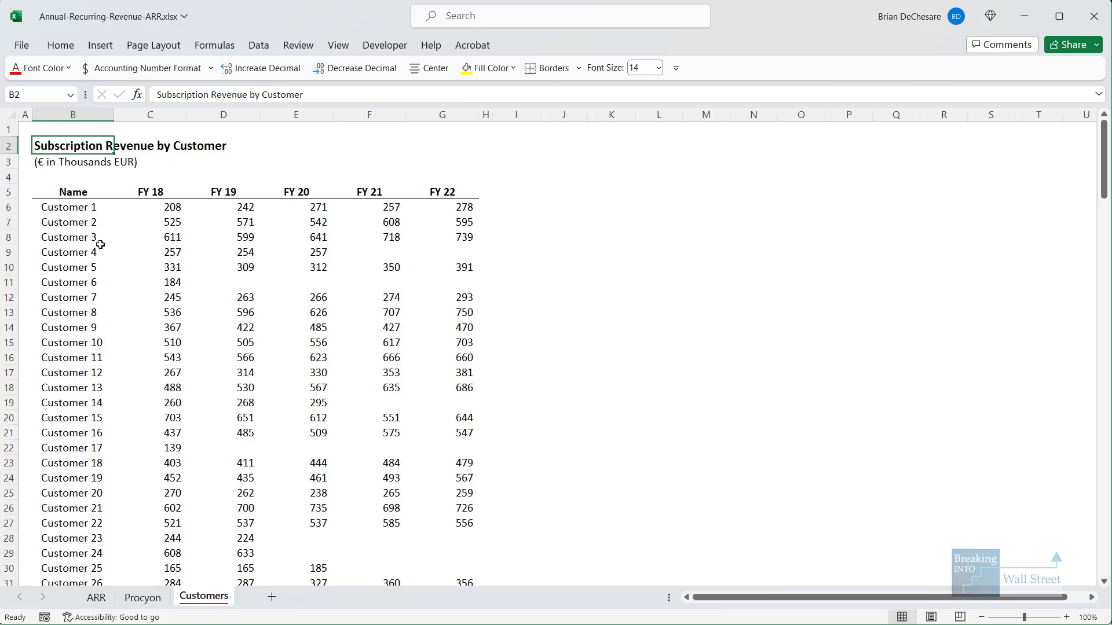
{"action": "left_click", "coordinate": [142, 597]}
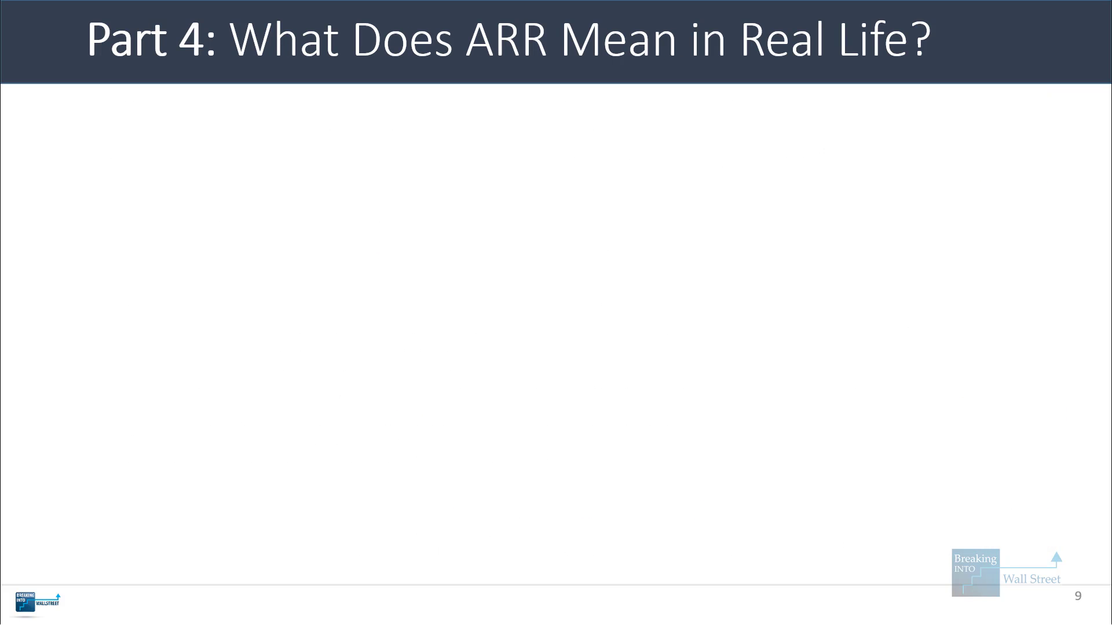
{"action": "key", "text": "Right"}
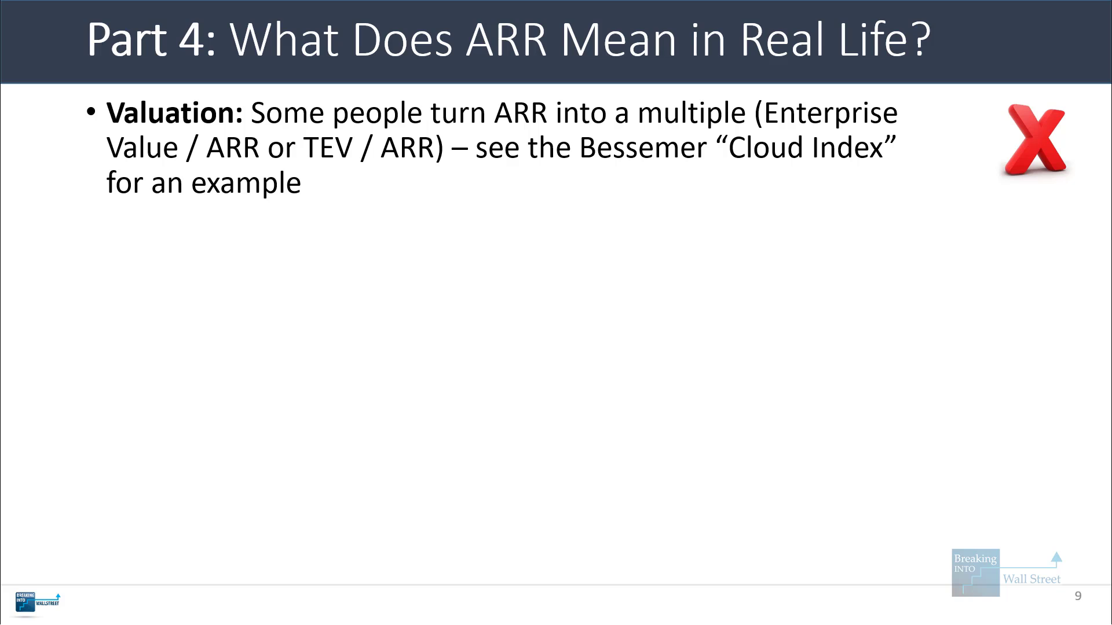
{"action": "left_click_drag", "start_coordinate": [766, 93], "coordinate": [901, 126]}
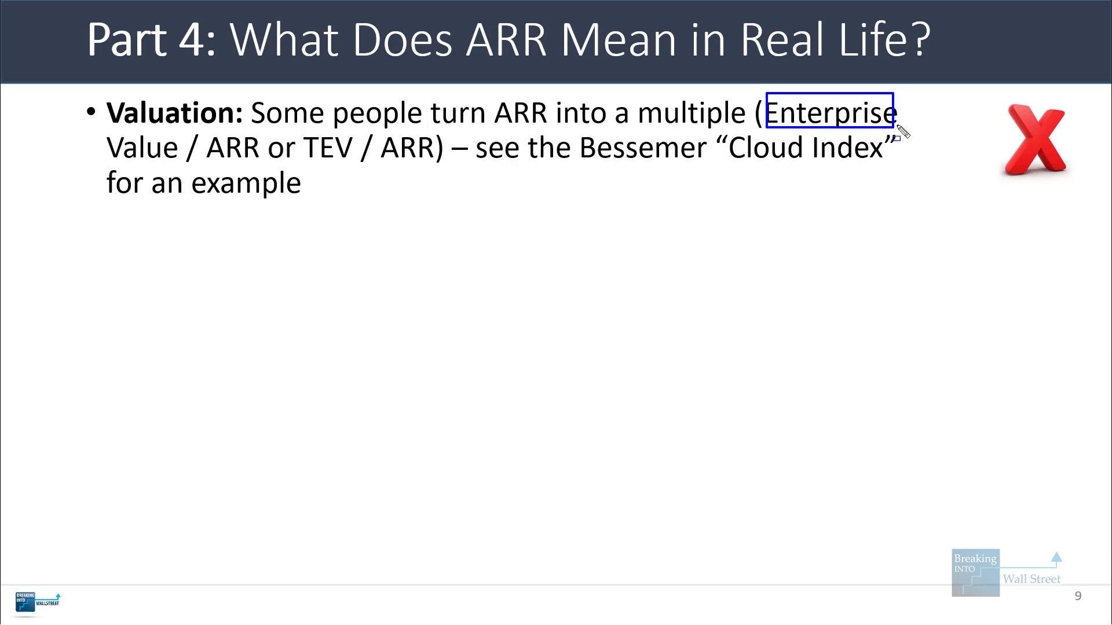
{"action": "left_click_drag", "start_coordinate": [126, 123], "coordinate": [438, 167]}
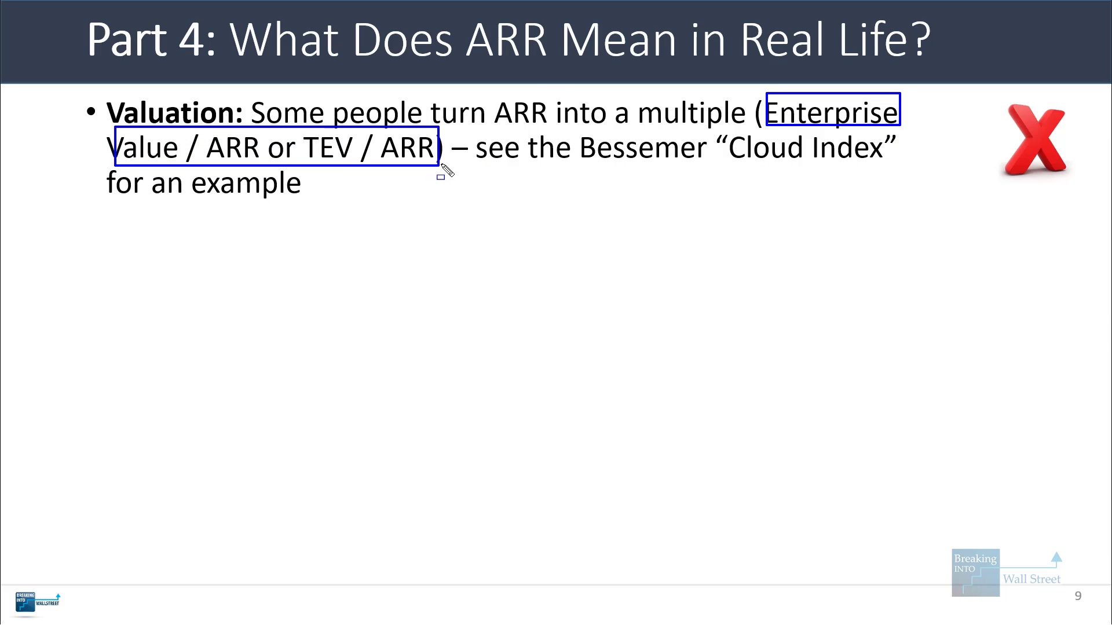
{"action": "key", "text": "Escape"}
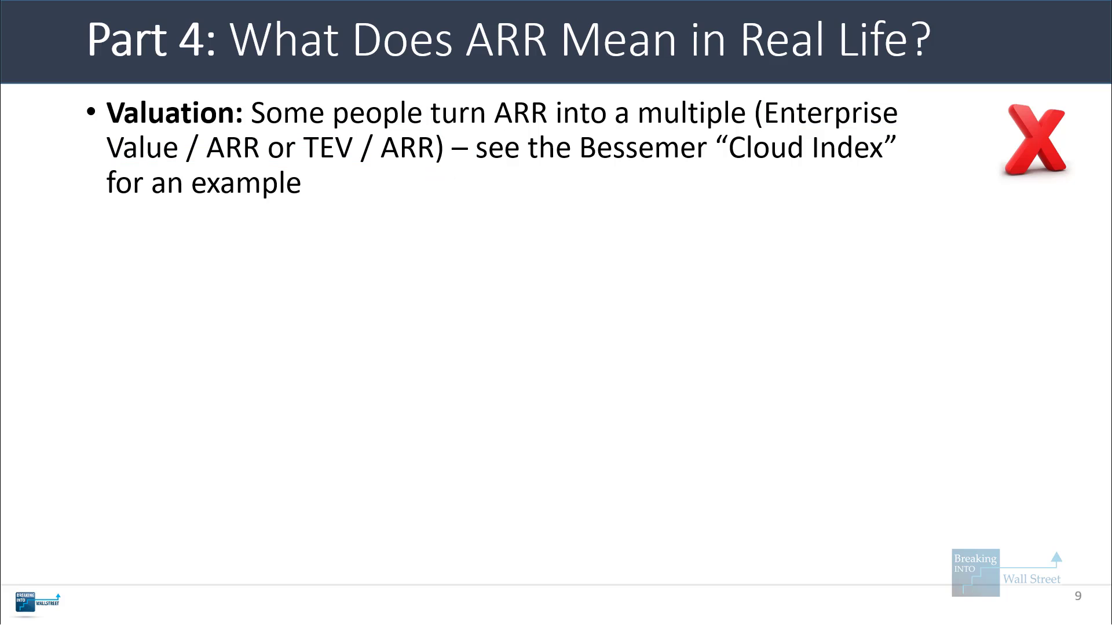
Step: Switch to the Bessemer Cloud Index companies page in the browser and examine the EV/Annualized Revenue and EV/Forward Revenue multiples
{"action": "key", "text": "alt+Tab"}
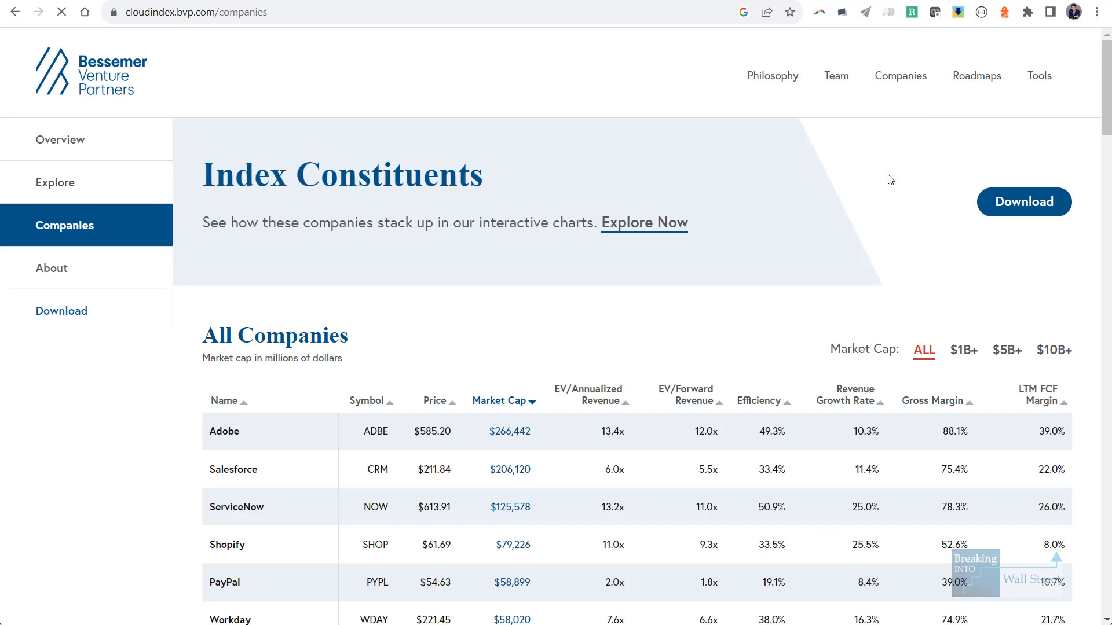
{"action": "scroll", "coordinate": [724, 191], "scroll_direction": "down", "scroll_amount": 4}
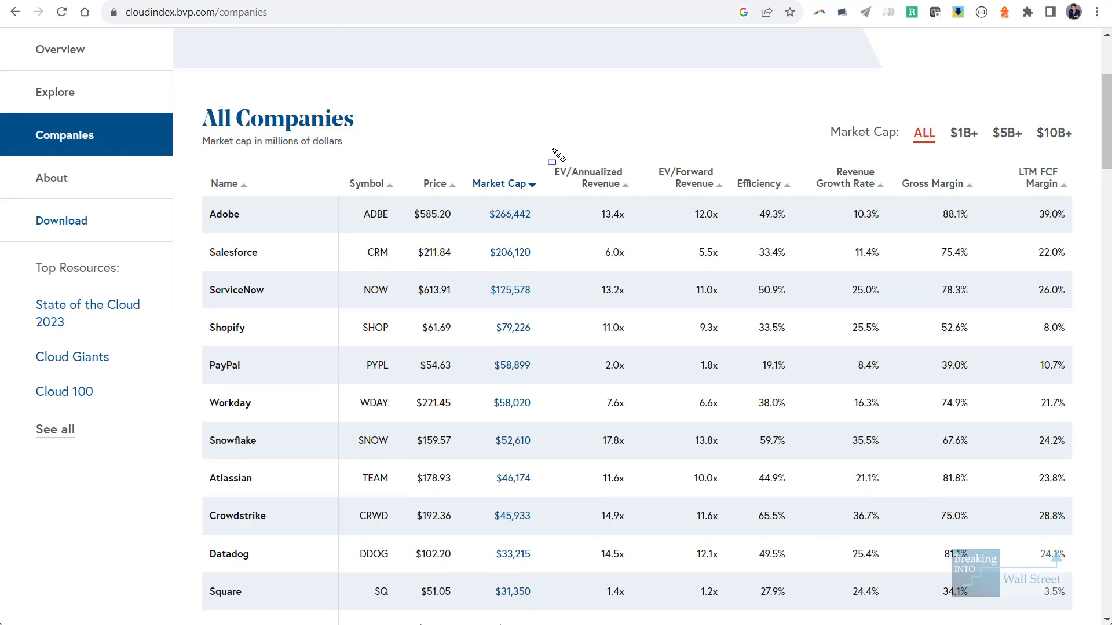
{"action": "mouse_move", "coordinate": [552, 149]}
{"action": "left_mouse_down"}
{"action": "mouse_move", "coordinate": [641, 299]}
{"action": "mouse_move", "coordinate": [641, 318]}
{"action": "left_mouse_up"}
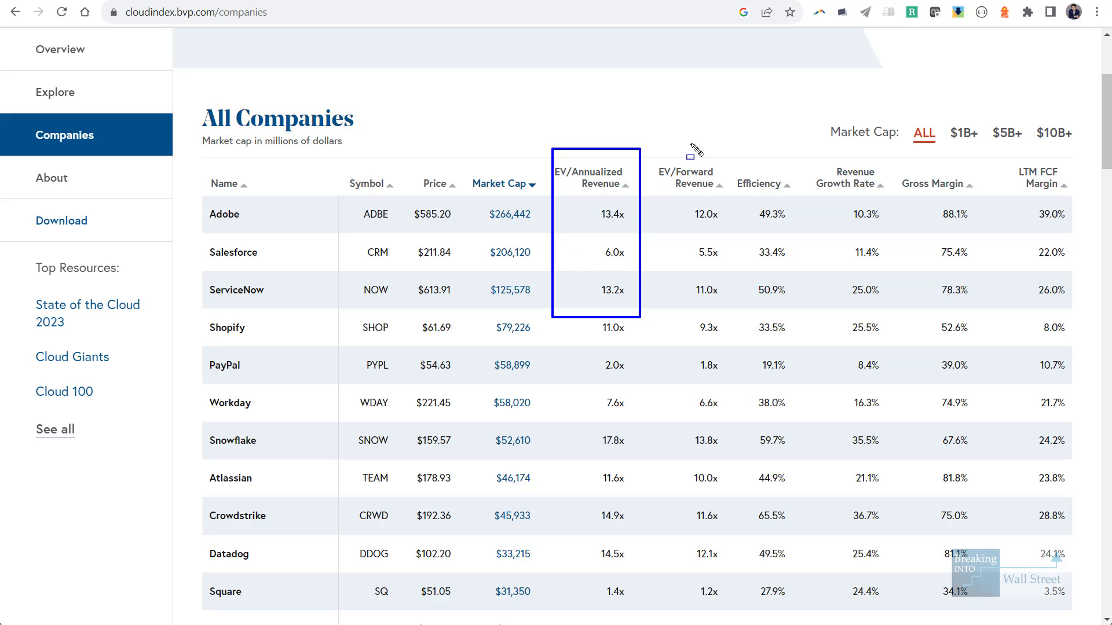
{"action": "key", "text": "Escape"}
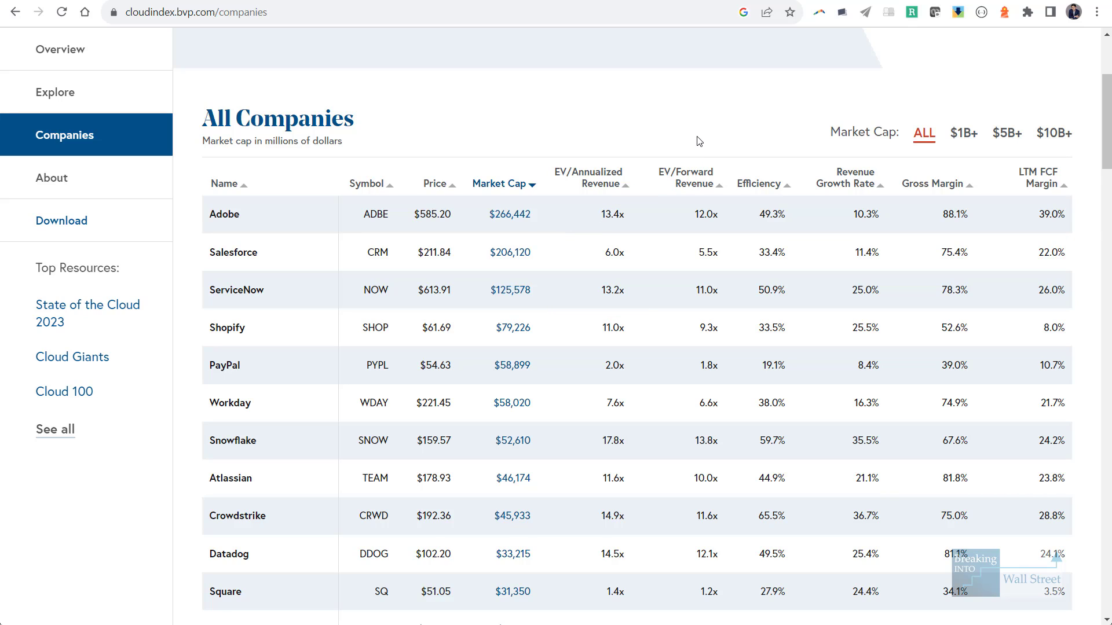
{"action": "mouse_move", "coordinate": [566, 156]}
{"action": "left_mouse_down"}
{"action": "mouse_move", "coordinate": [636, 347]}
{"action": "mouse_move", "coordinate": [718, 399]}
{"action": "left_mouse_up"}
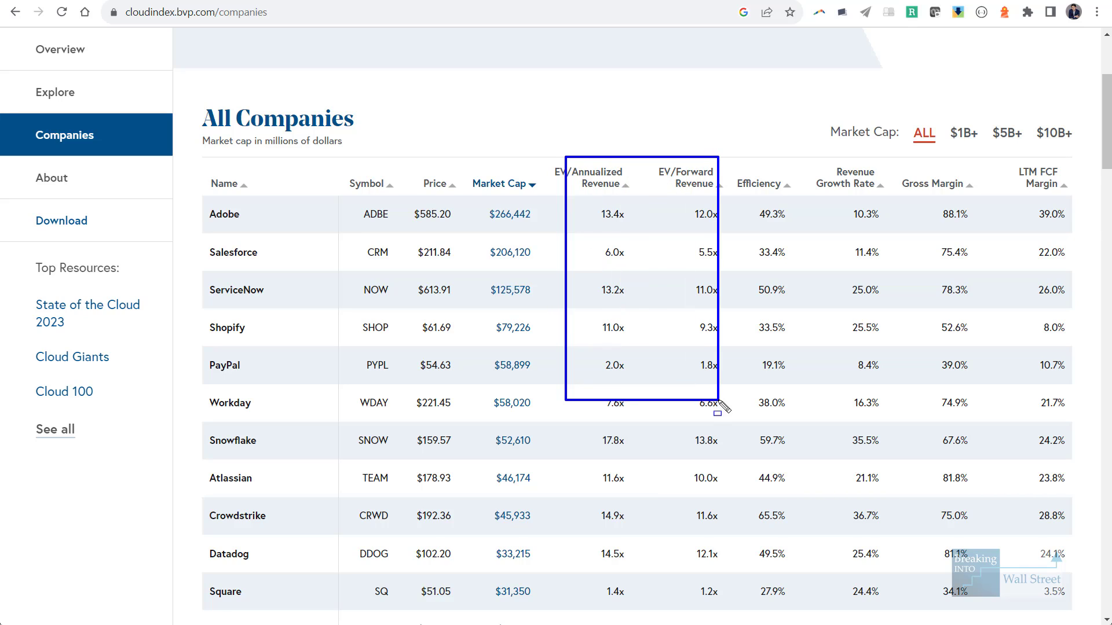